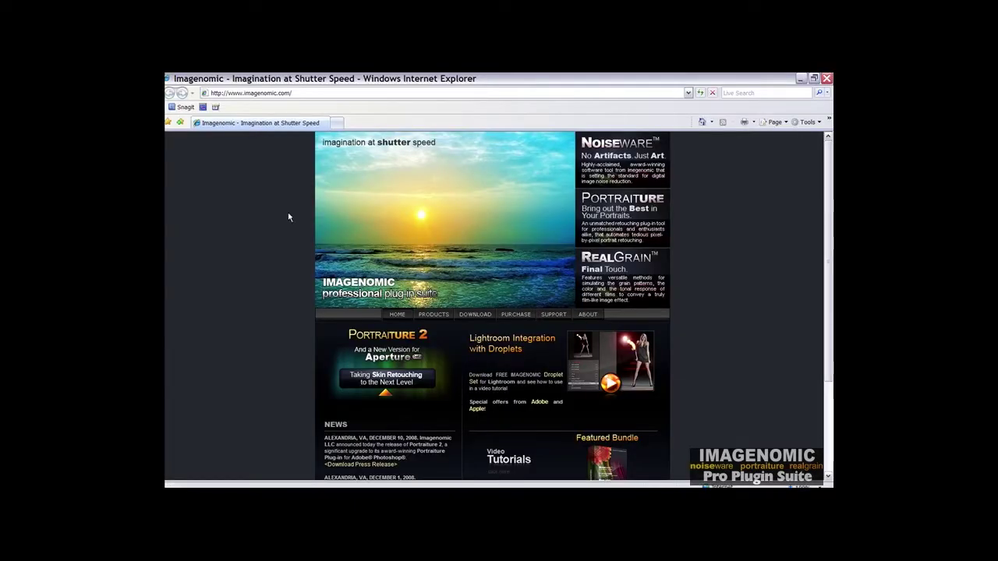
Step: Scroll to the Lightroom droplets on the ActionBook page and pick Portraiture 2's Windows download
mouse_move(556, 316)
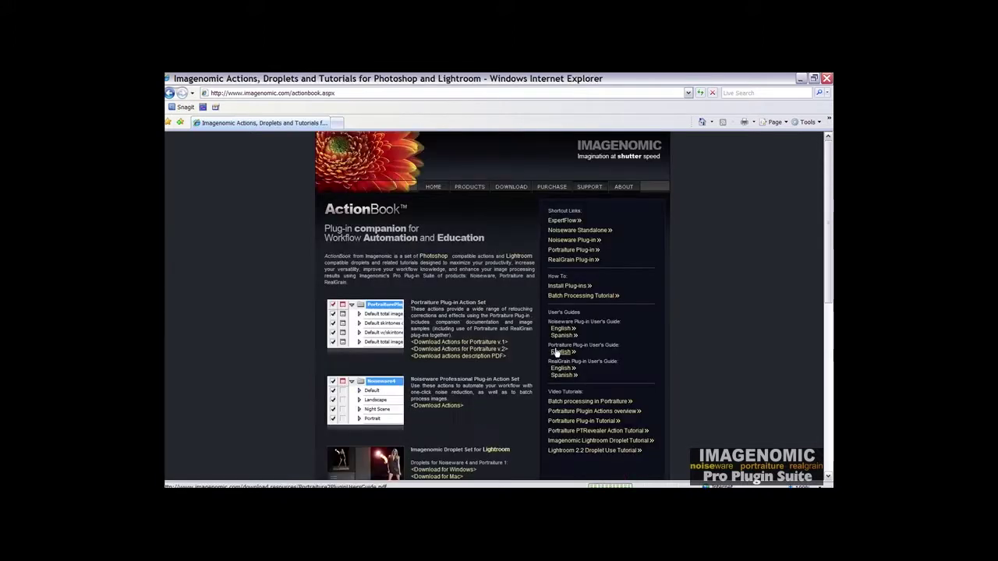
scroll(286, 304, down, 3)
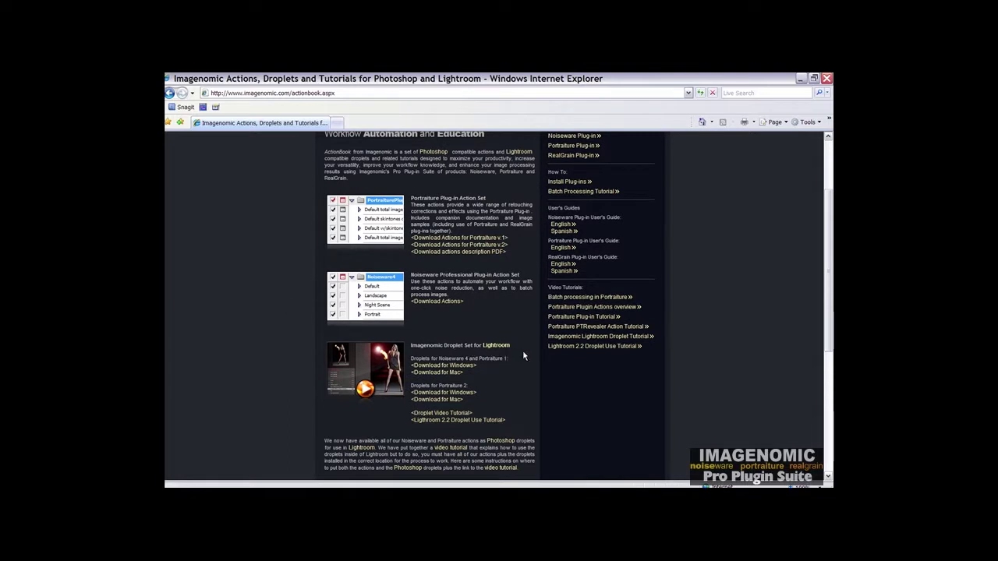
scroll(517, 367, down, 3)
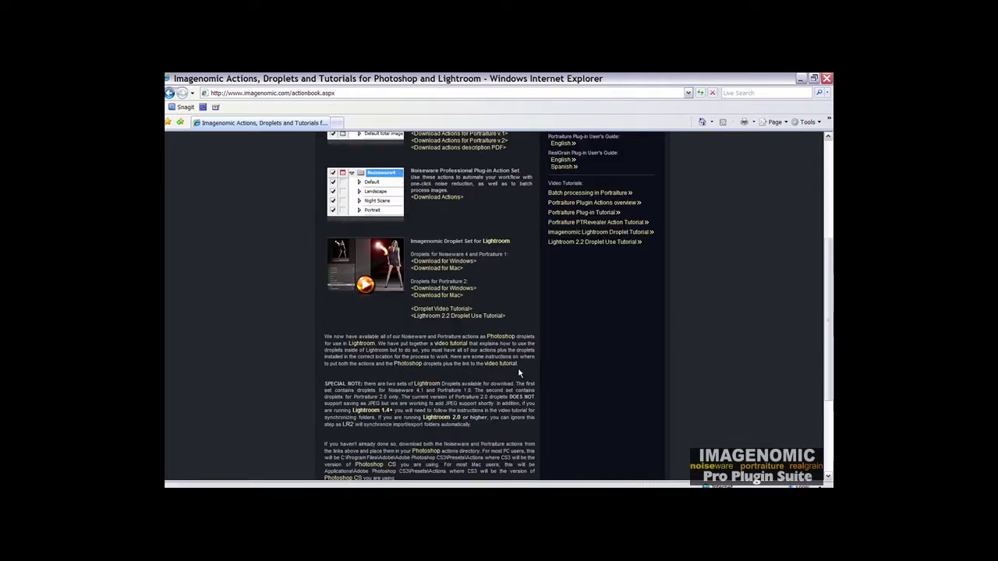
click(455, 290)
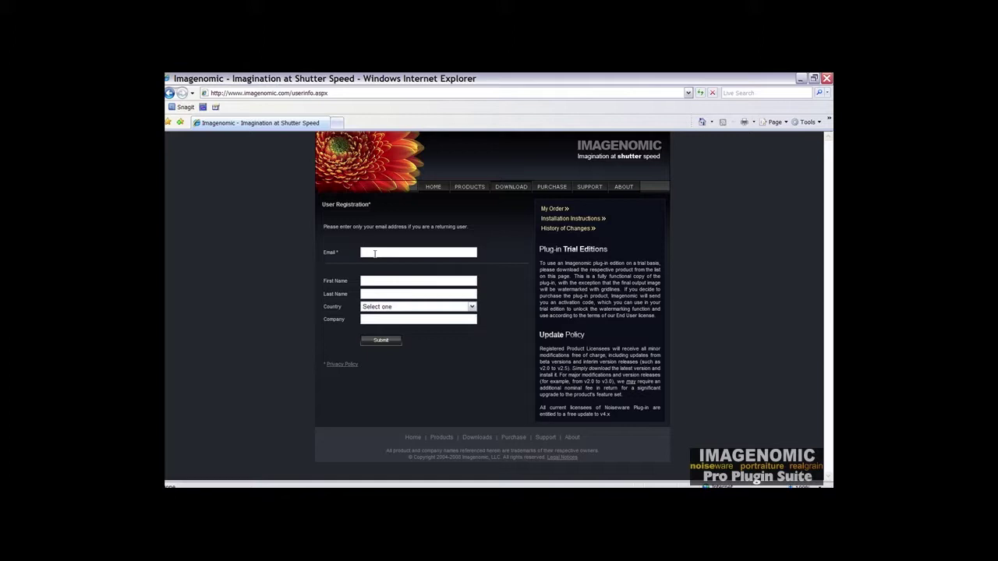
Step: Submit the registration form with the email address and address the blocked-download warning
click(374, 253)
click(380, 343)
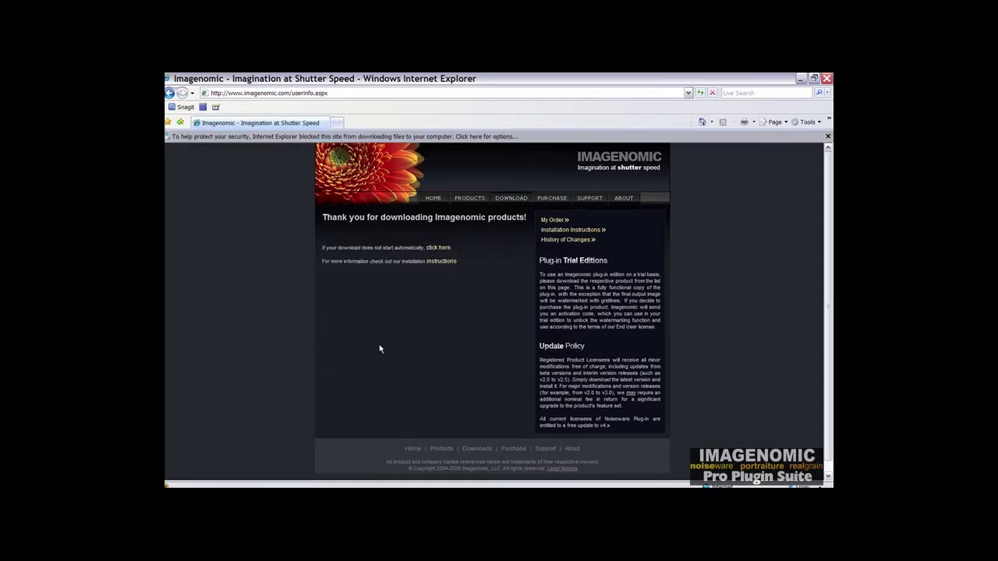
click(529, 137)
Step: Allow the blocked download and save PTV2_Droplets_PC.zip to the Desktop
click(549, 141)
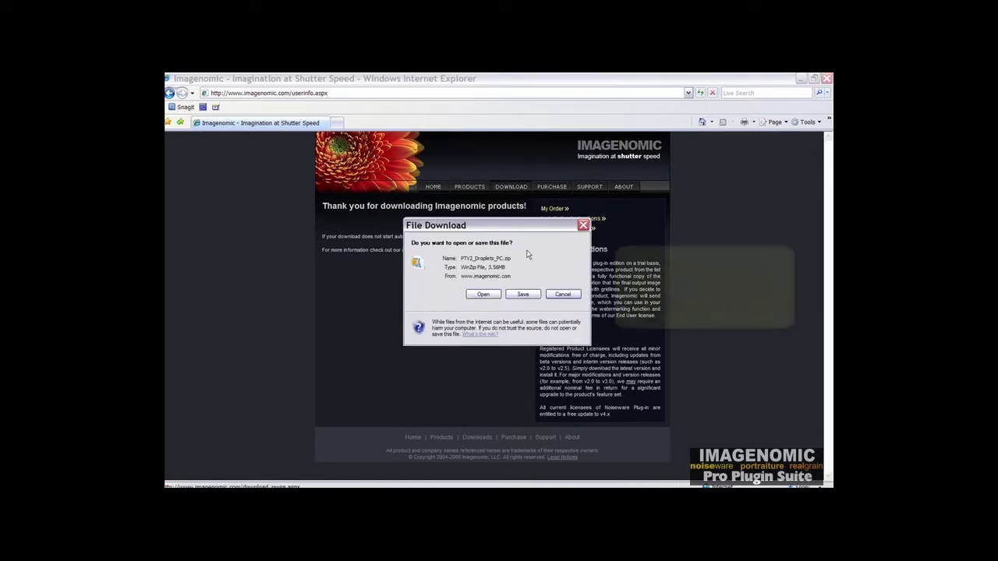
click(526, 296)
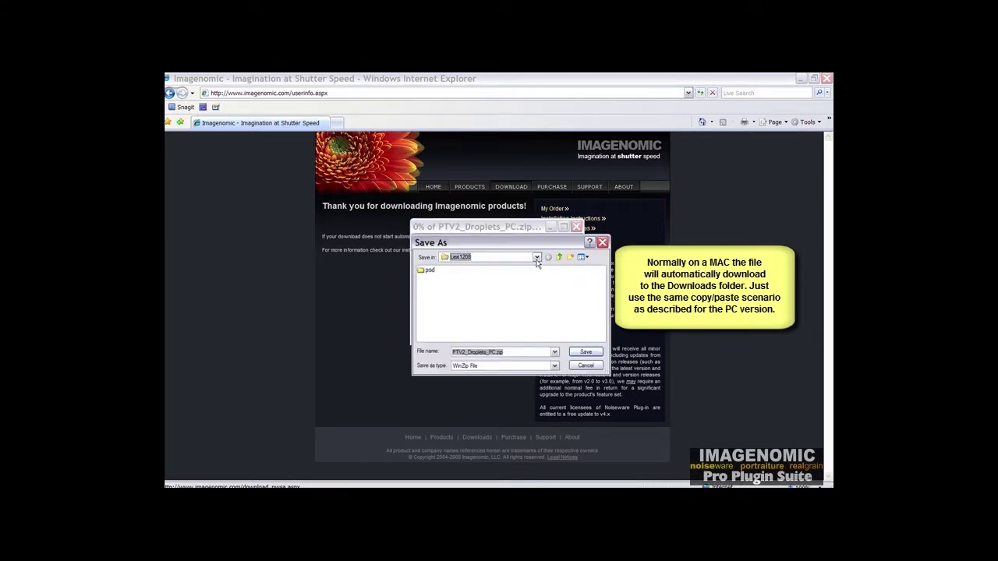
click(536, 257)
click(465, 279)
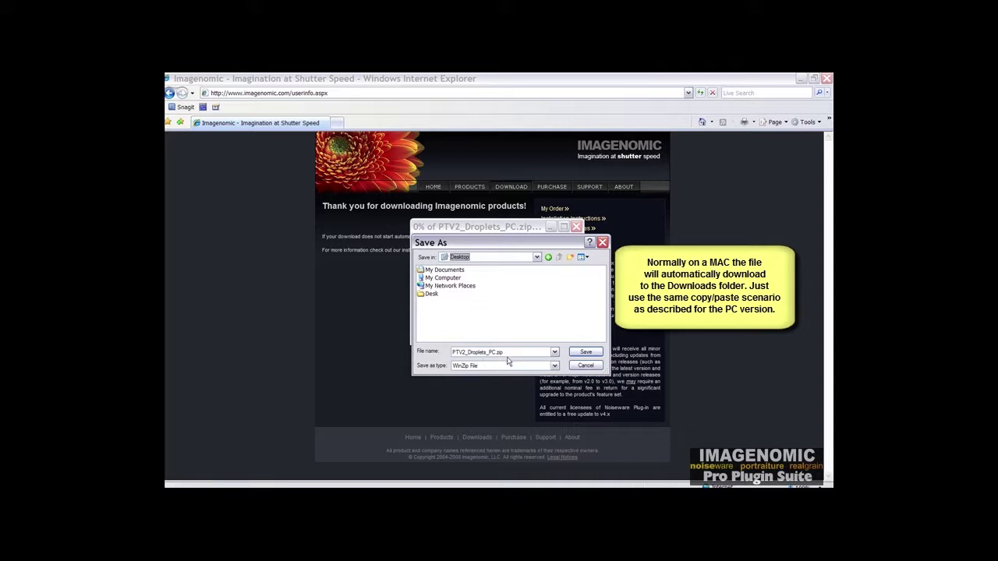
click(586, 354)
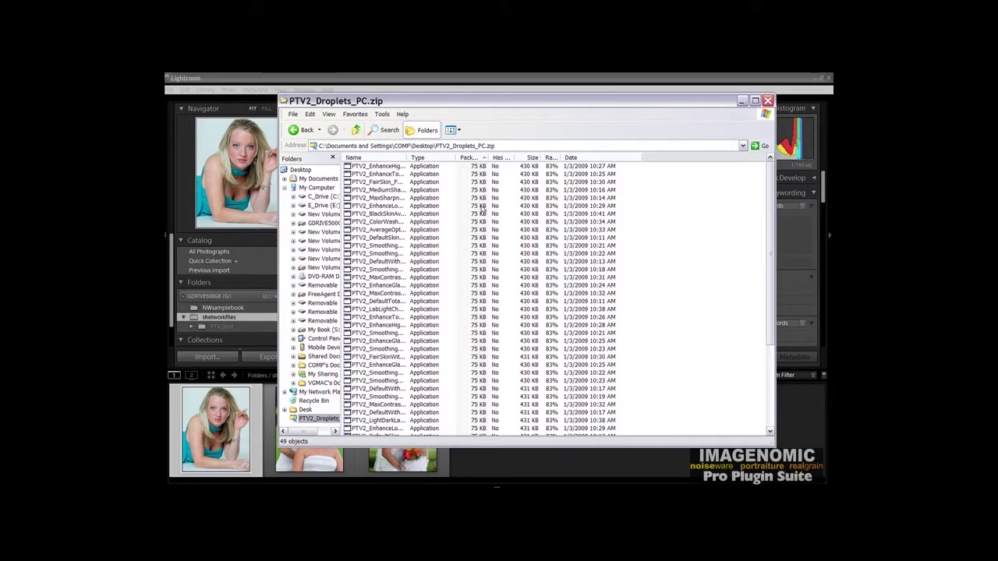
Step: Widen the Name column, then select and copy all 49 droplet files from the zip
drag(409, 158, 571, 161)
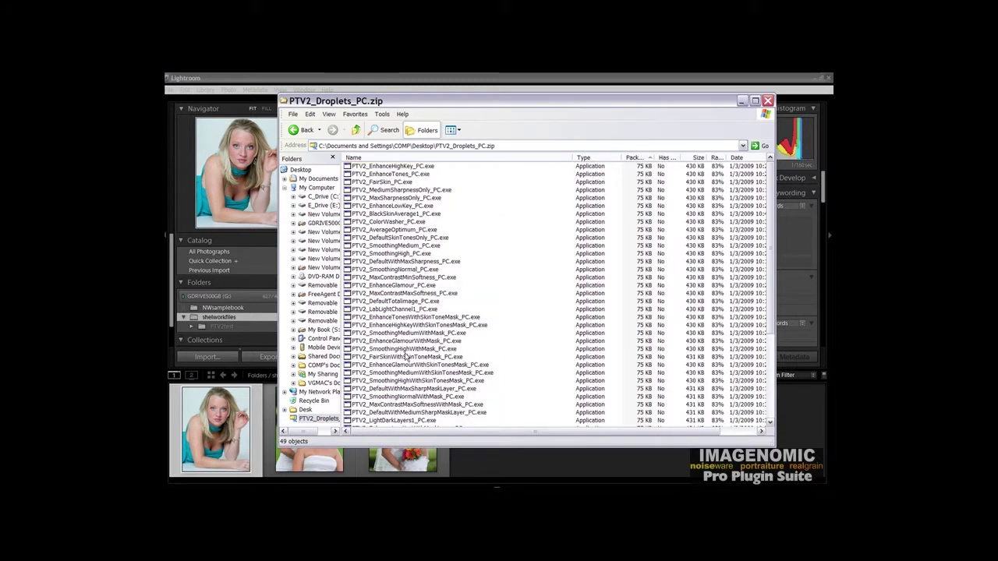
click(396, 167)
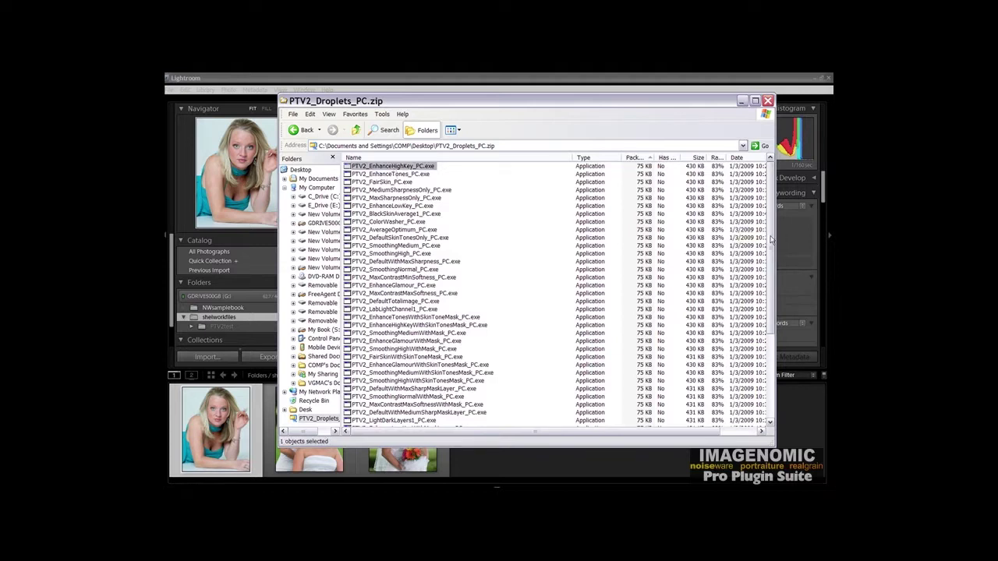
drag(765, 240, 767, 367)
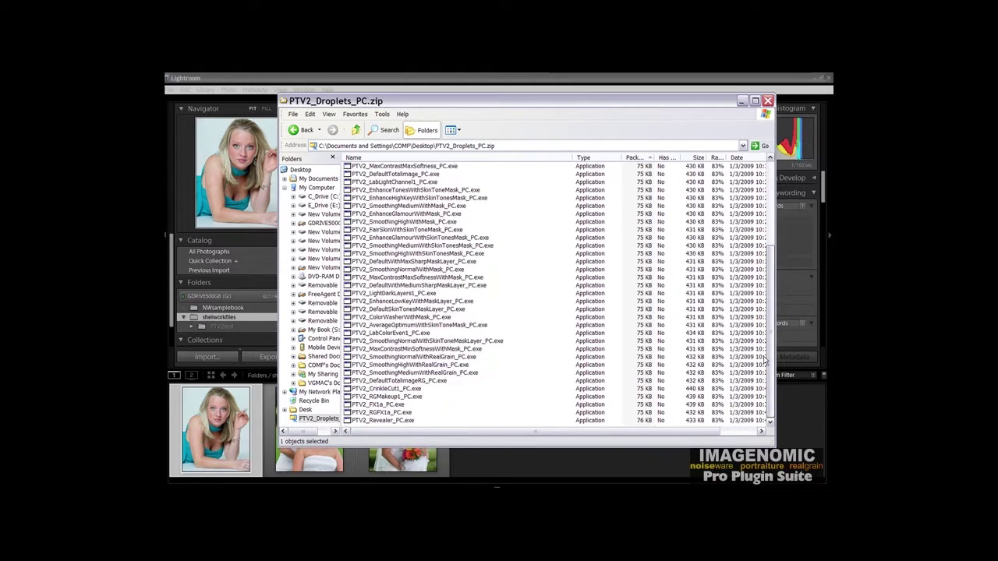
shift+click(383, 421)
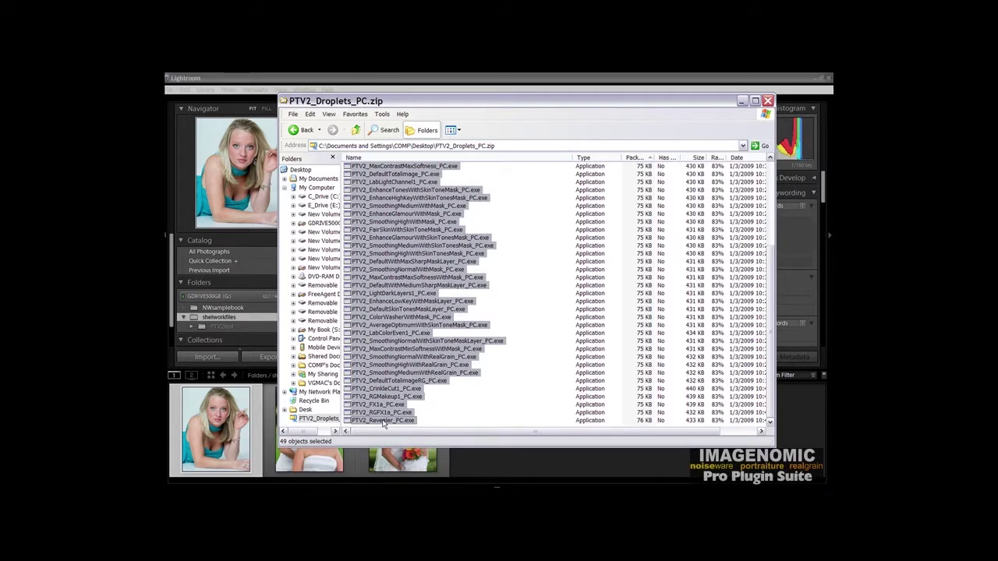
right_click(383, 422)
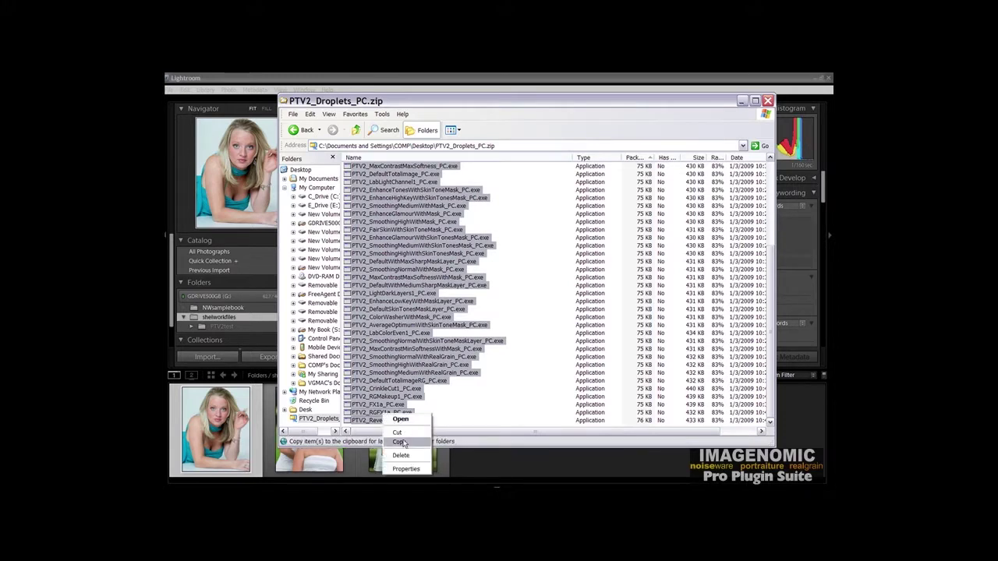
click(402, 442)
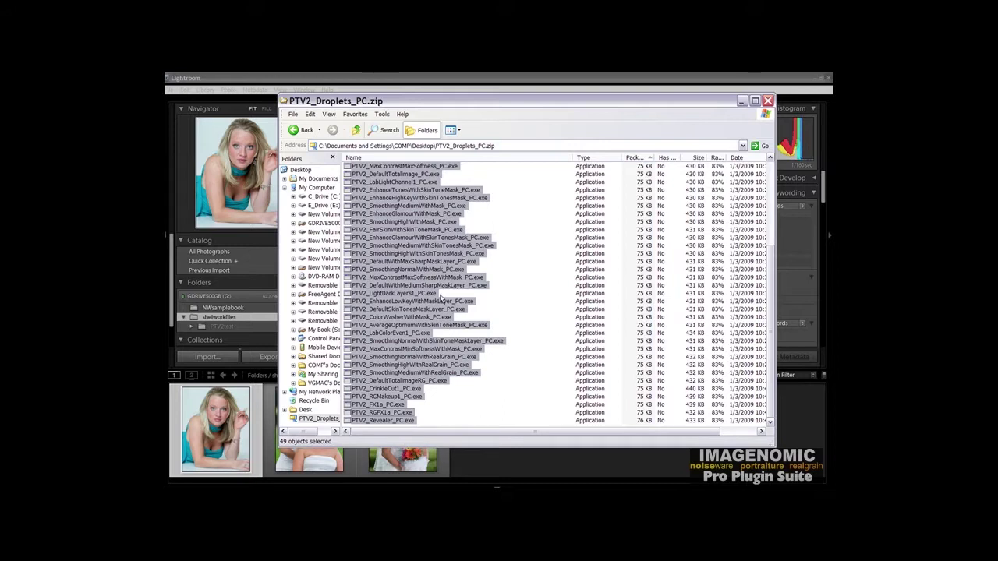
click(229, 423)
Step: Open Export for the first portrait and jump from the After Export list to the Export Actions folder
right_click(229, 423)
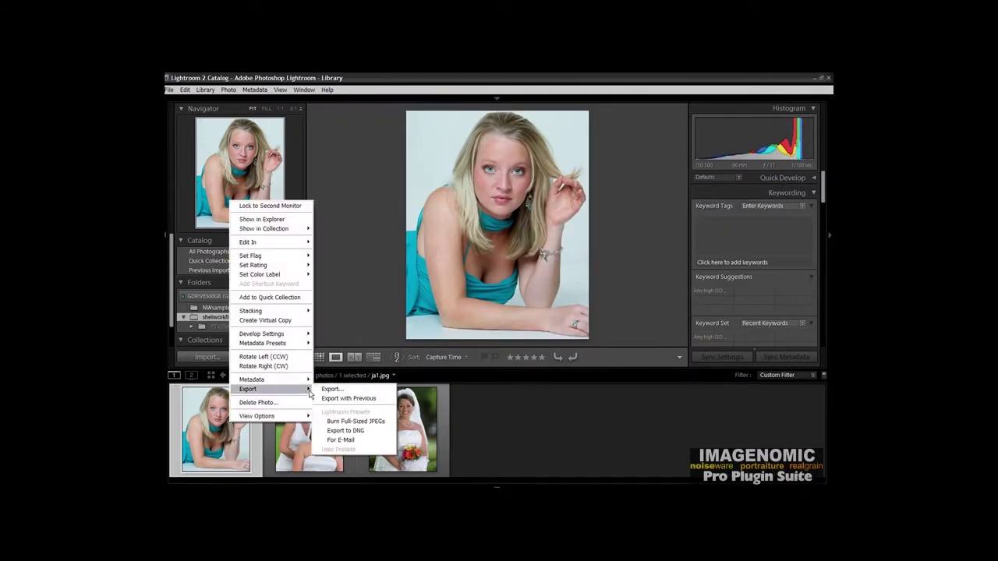
click(331, 390)
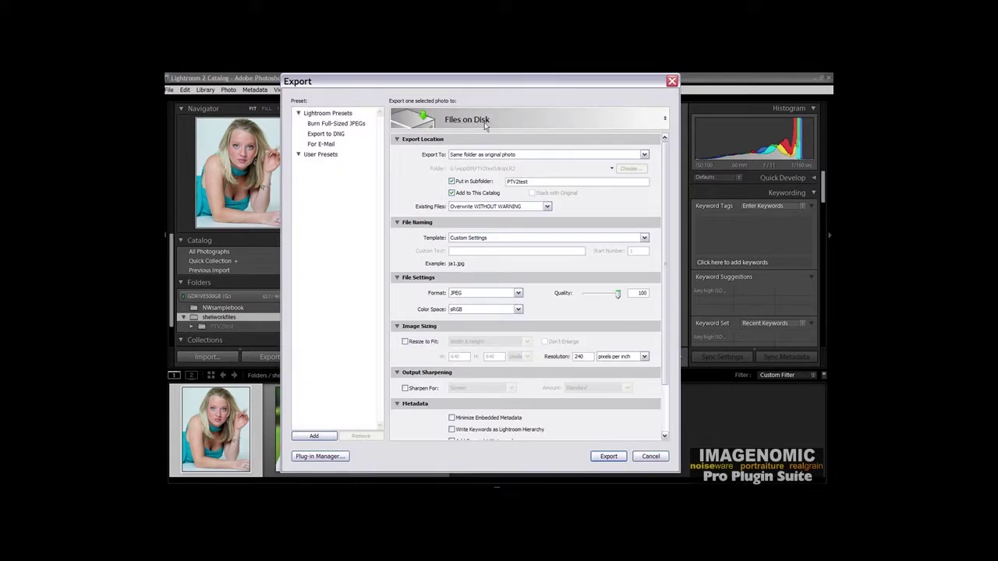
click(520, 121)
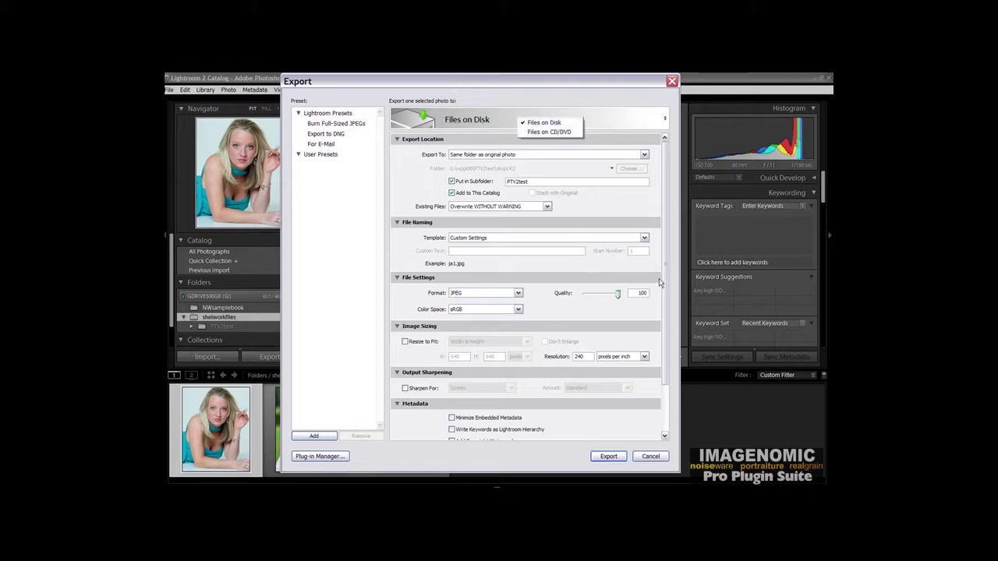
scroll(667, 309, down, 2)
scroll(667, 309, down, 1)
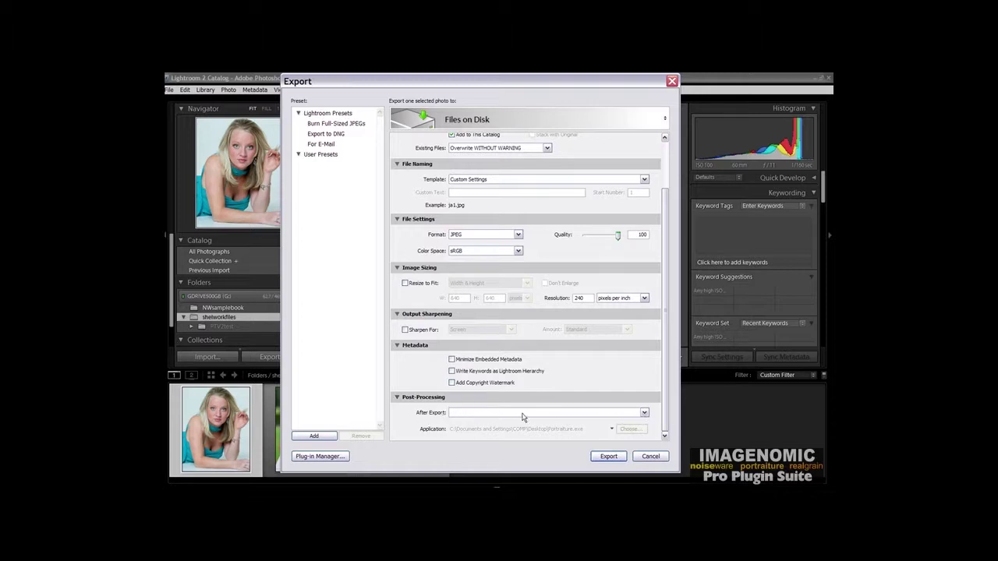
click(643, 413)
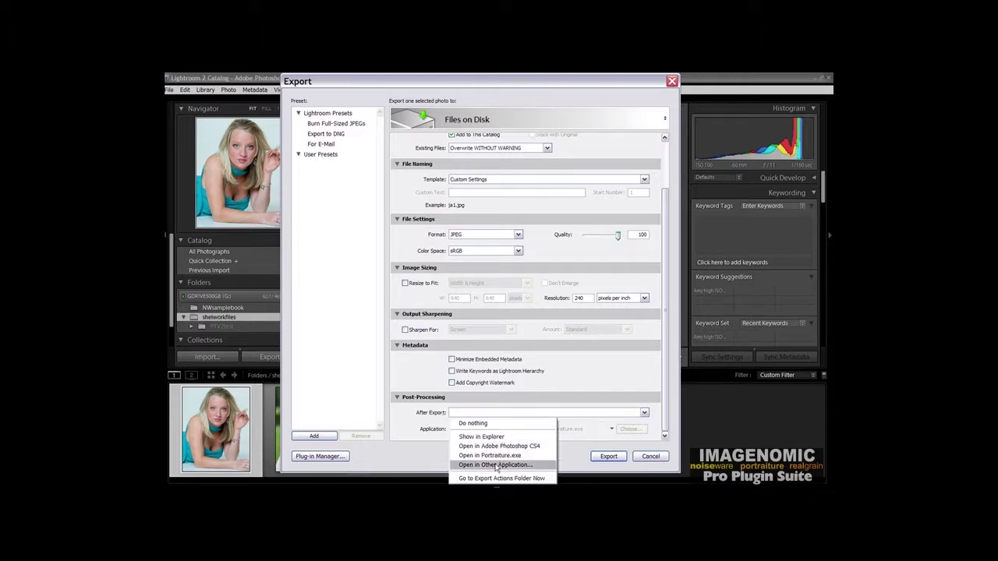
click(538, 481)
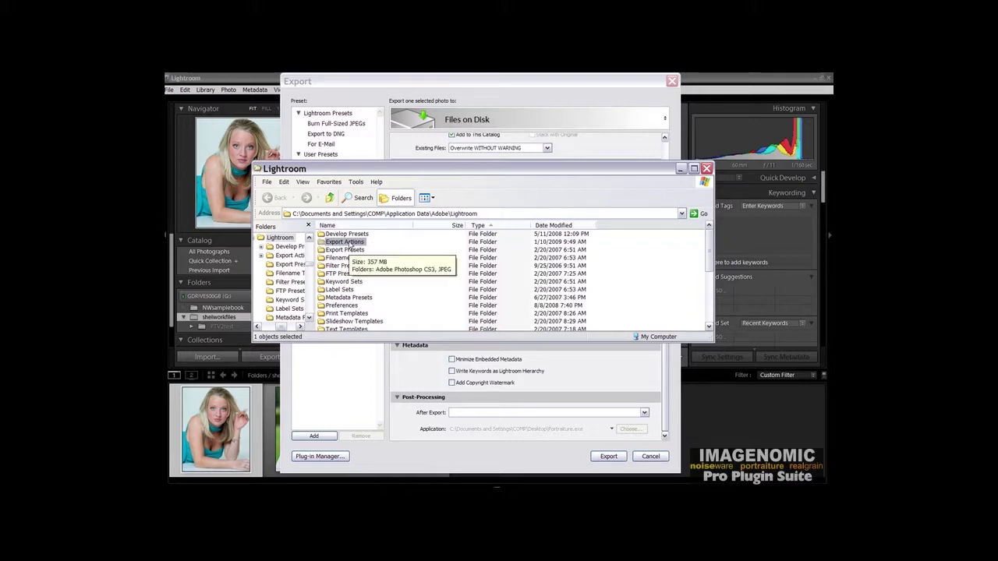
Step: Paste the copied droplets into the Export Actions folder and open it to check them
right_click(345, 243)
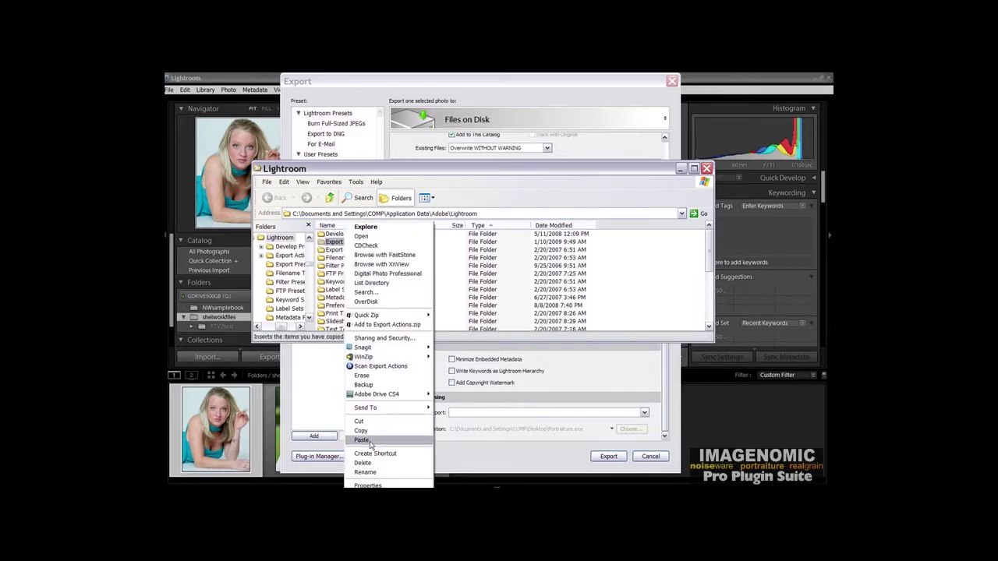
click(362, 441)
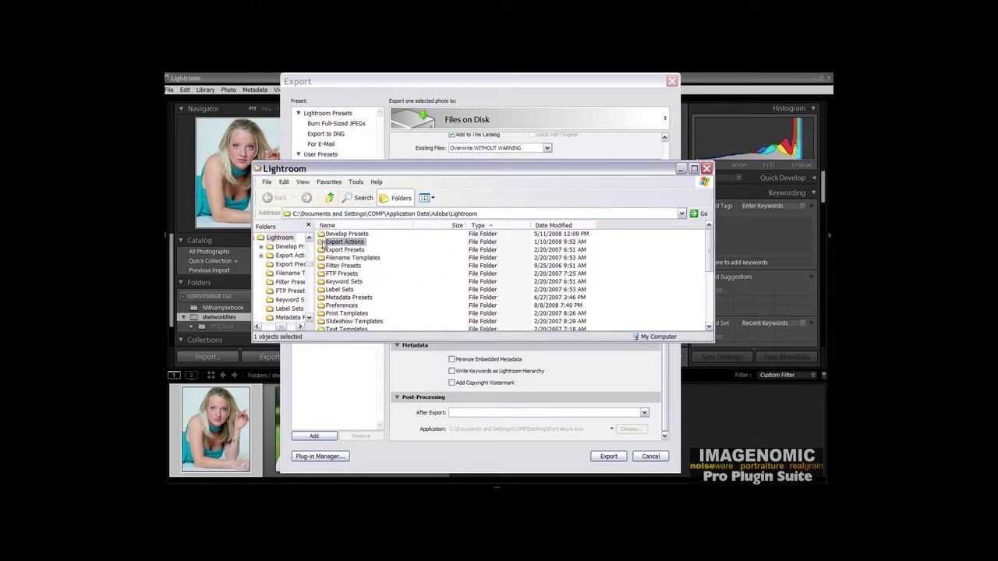
double_click(323, 243)
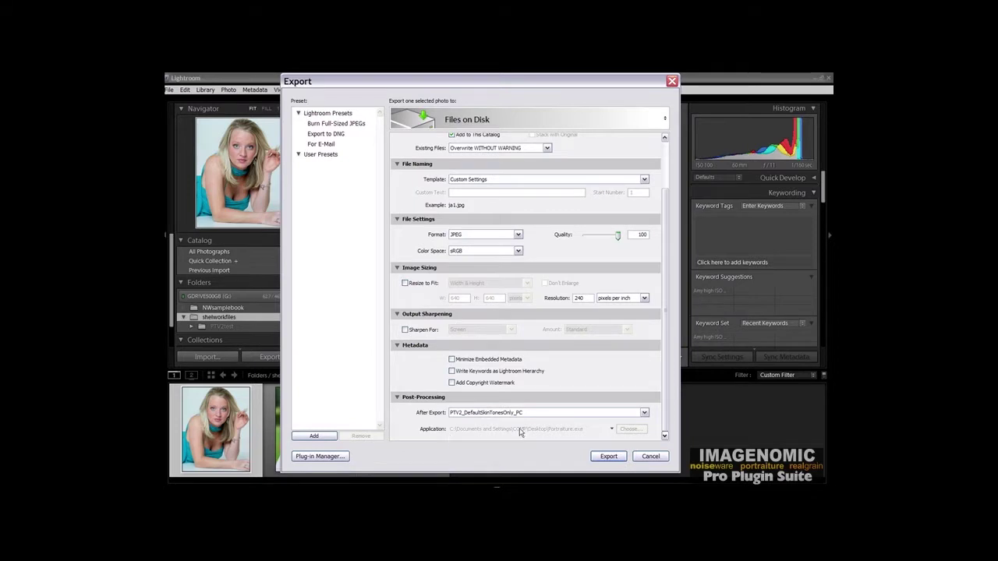
Step: Confirm the PTV2 droplets in After Export, keep PTV2_DefaultSkinTonesOnly_PC, and cancel the Export dialog
click(644, 414)
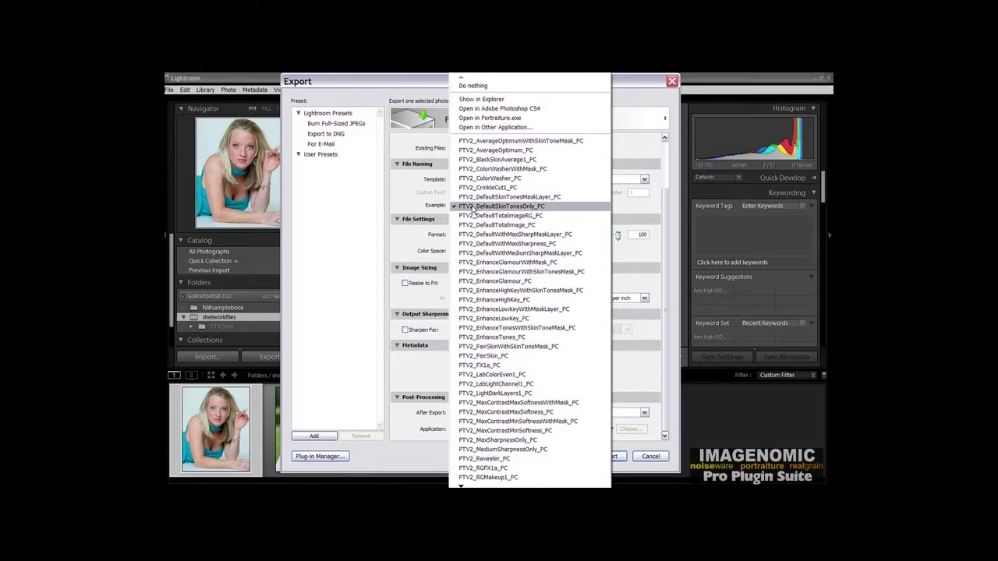
click(413, 382)
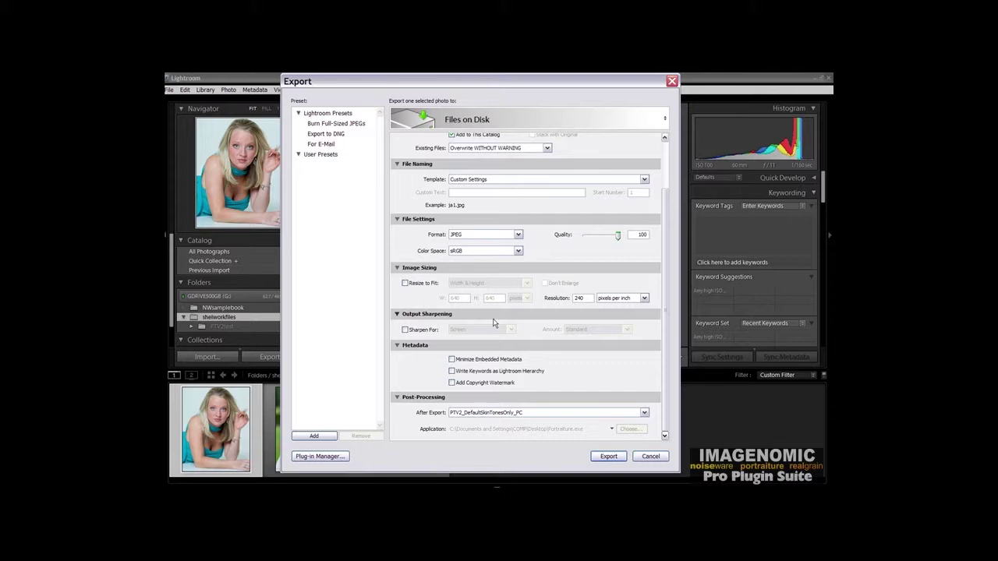
click(657, 458)
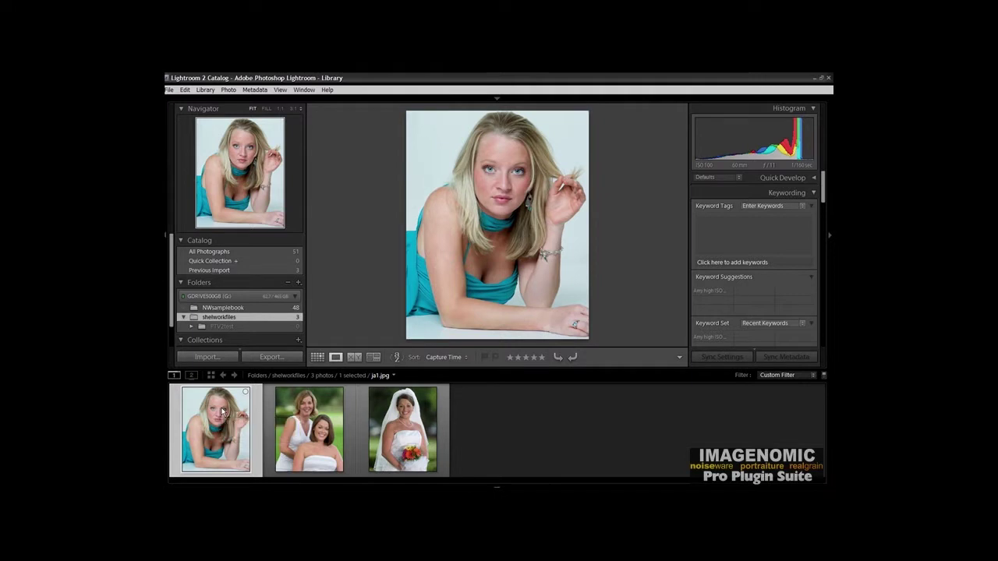
right_click(222, 413)
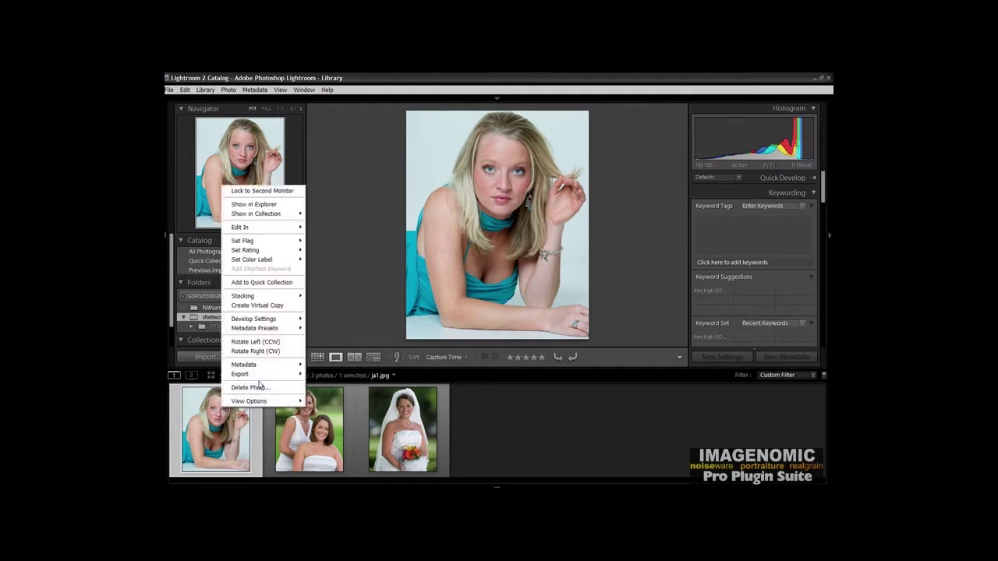
mouse_move(267, 376)
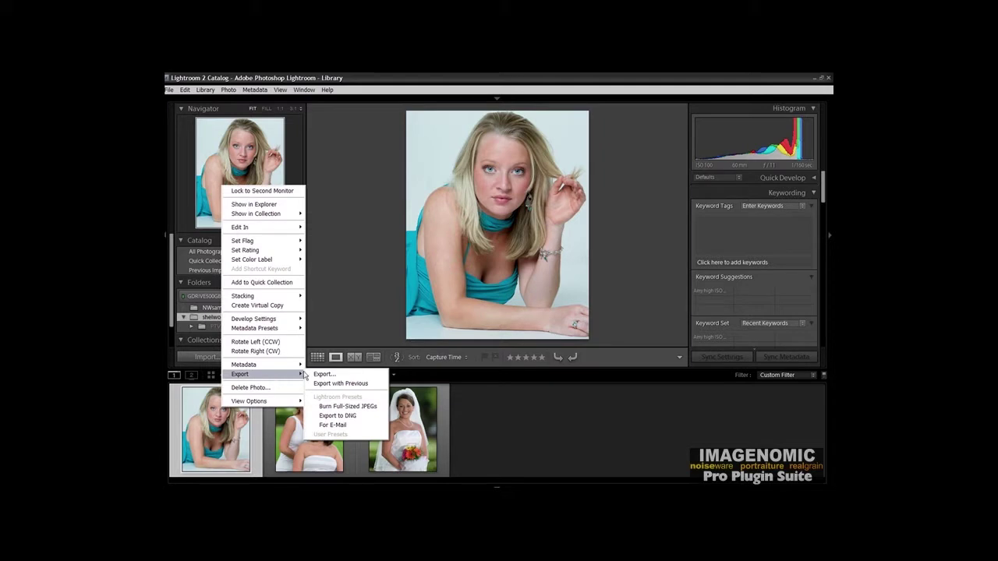
click(324, 374)
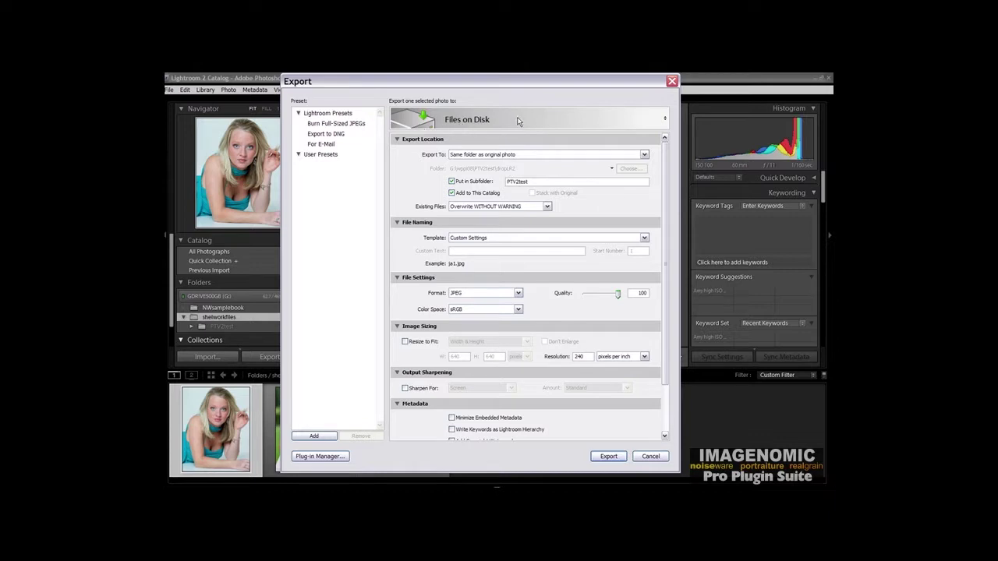
click(517, 121)
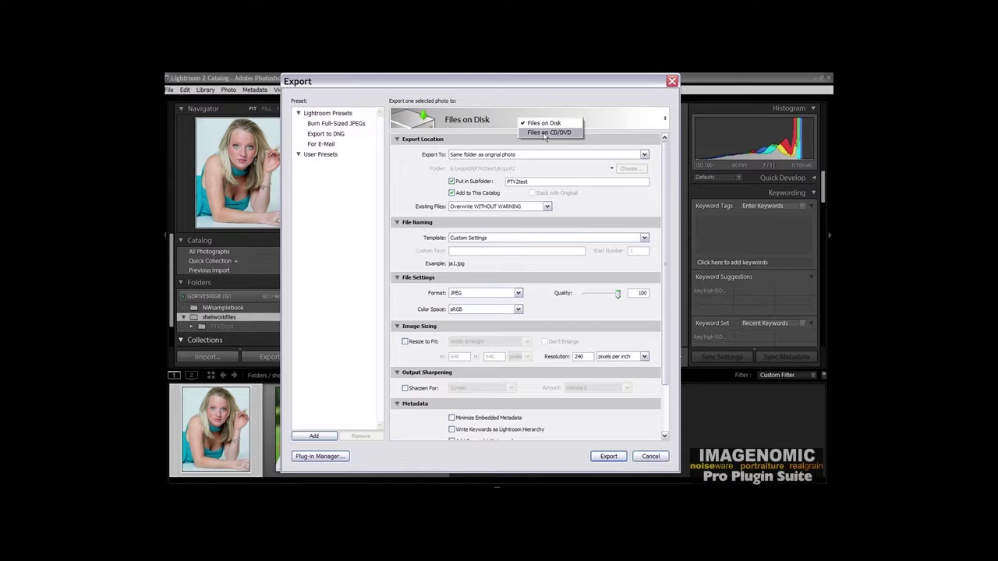
click(544, 133)
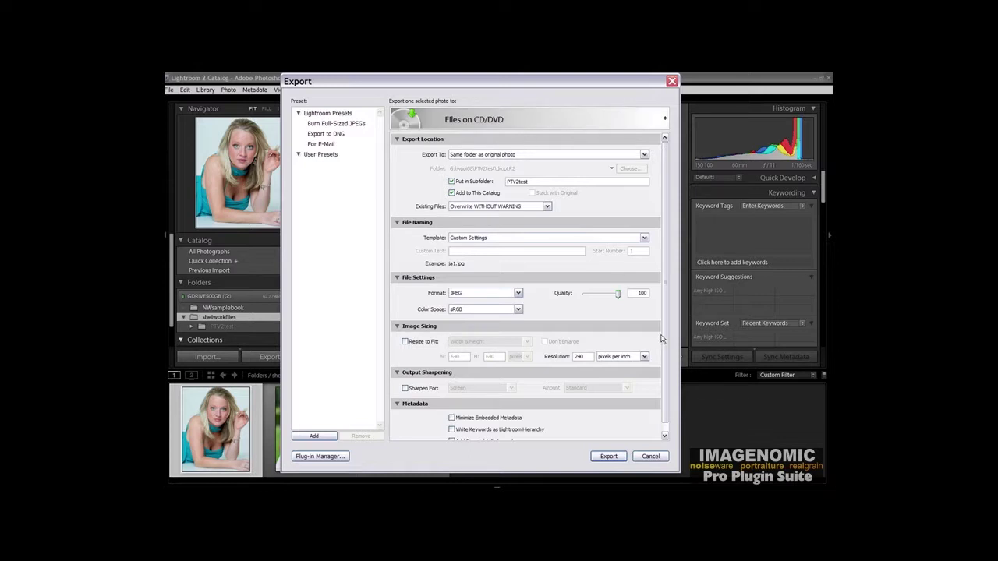
scroll(663, 343, down, 1)
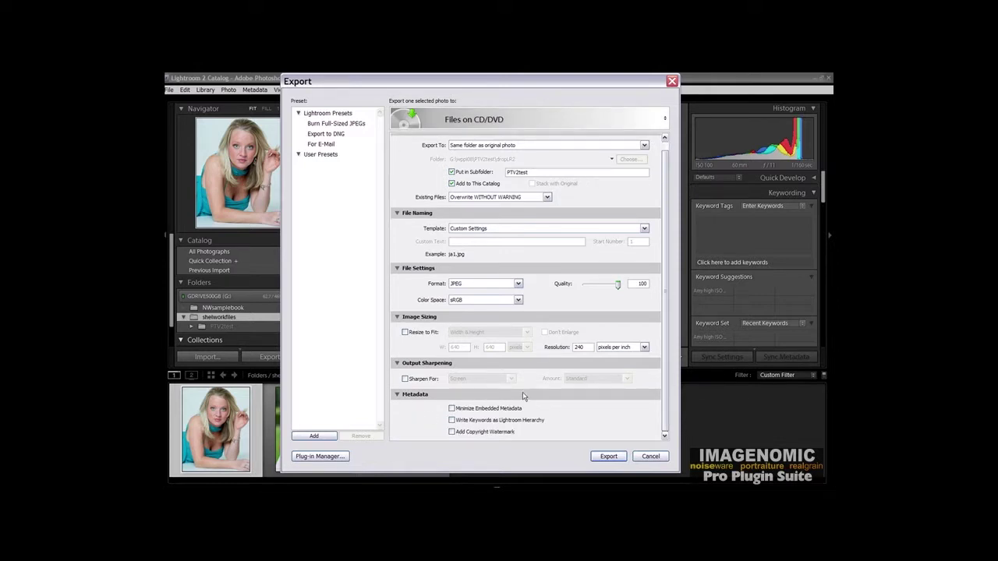
scroll(661, 390, up, 1)
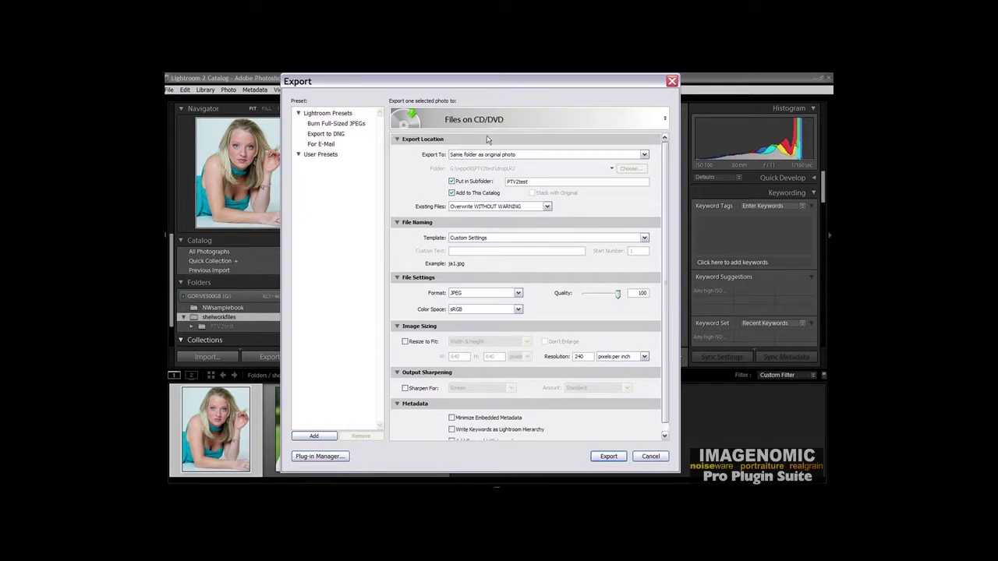
click(516, 119)
click(526, 126)
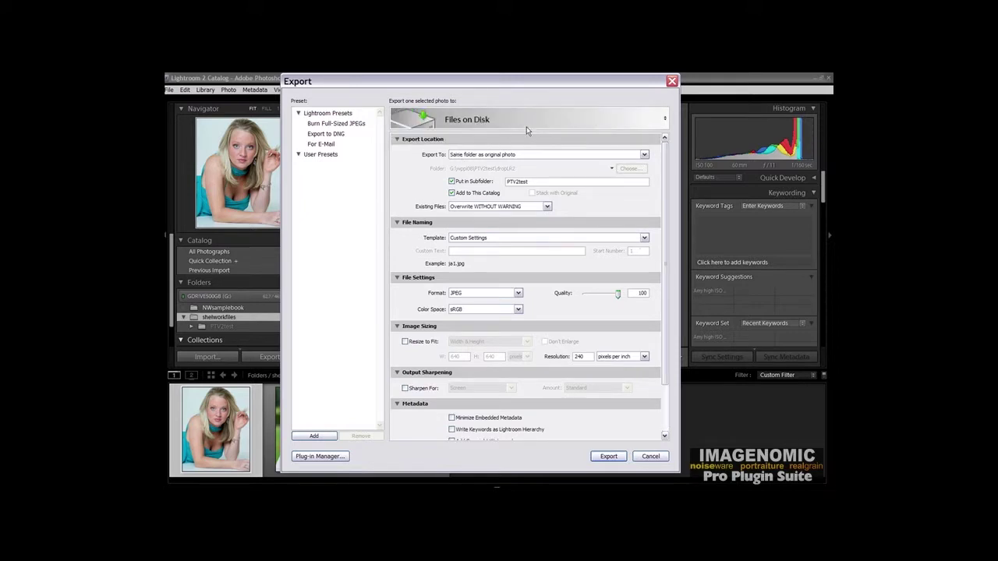
scroll(657, 403, down, 3)
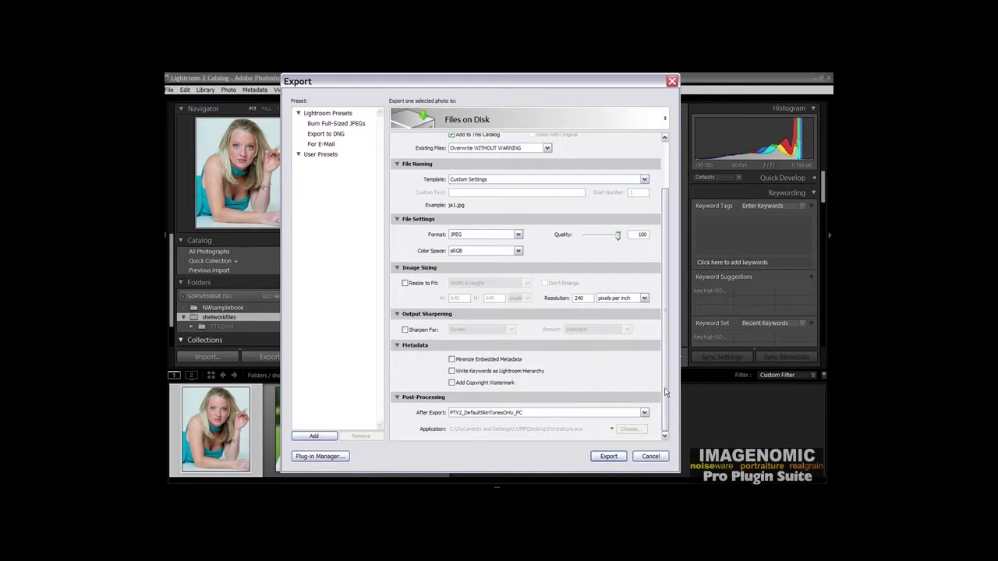
drag(665, 392, 675, 277)
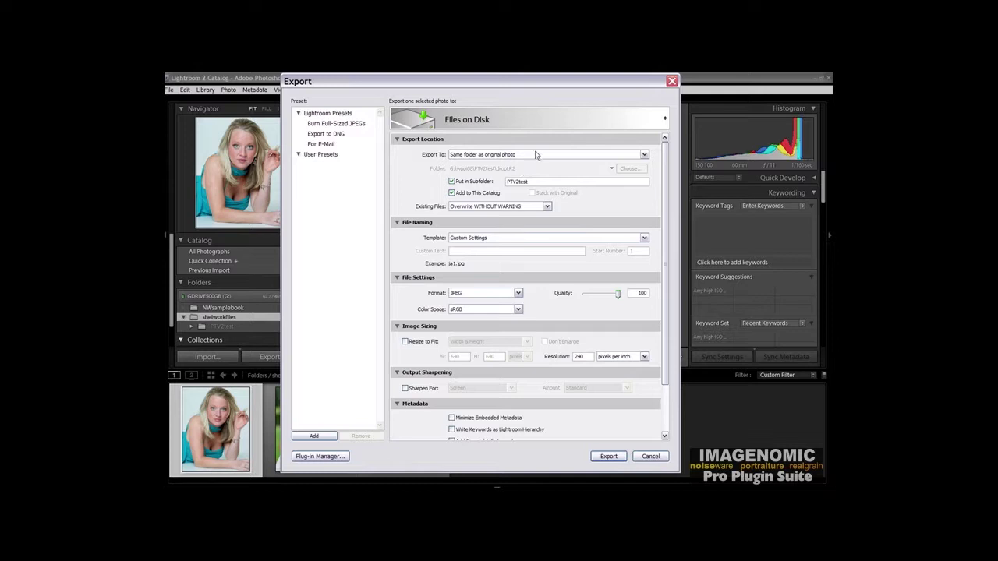
click(644, 155)
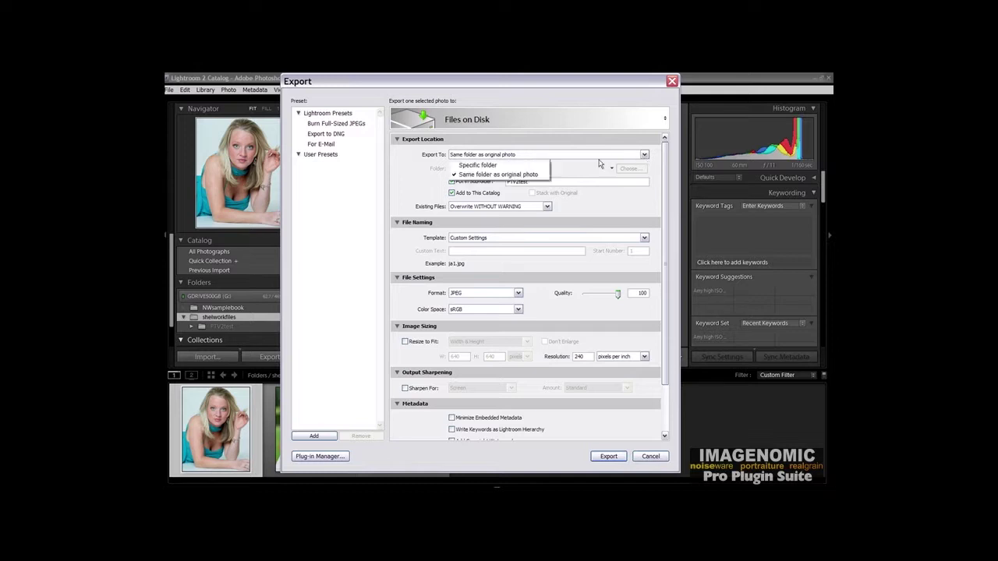
click(541, 143)
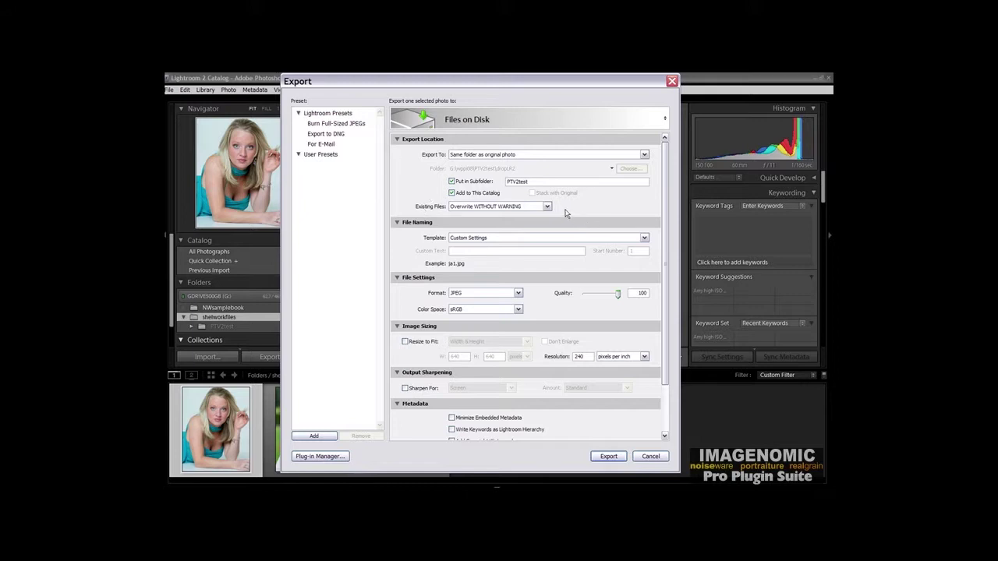
click(548, 206)
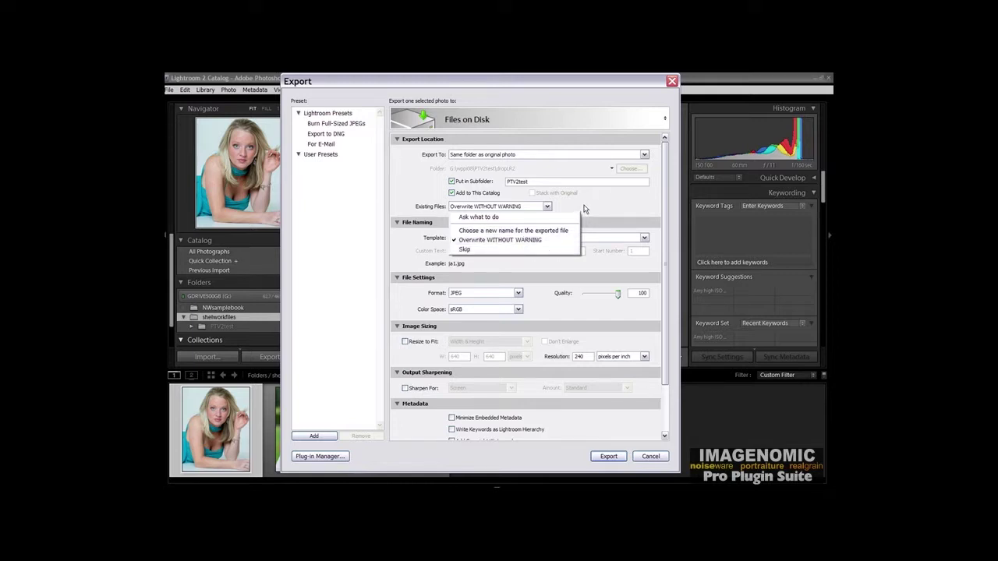
click(585, 209)
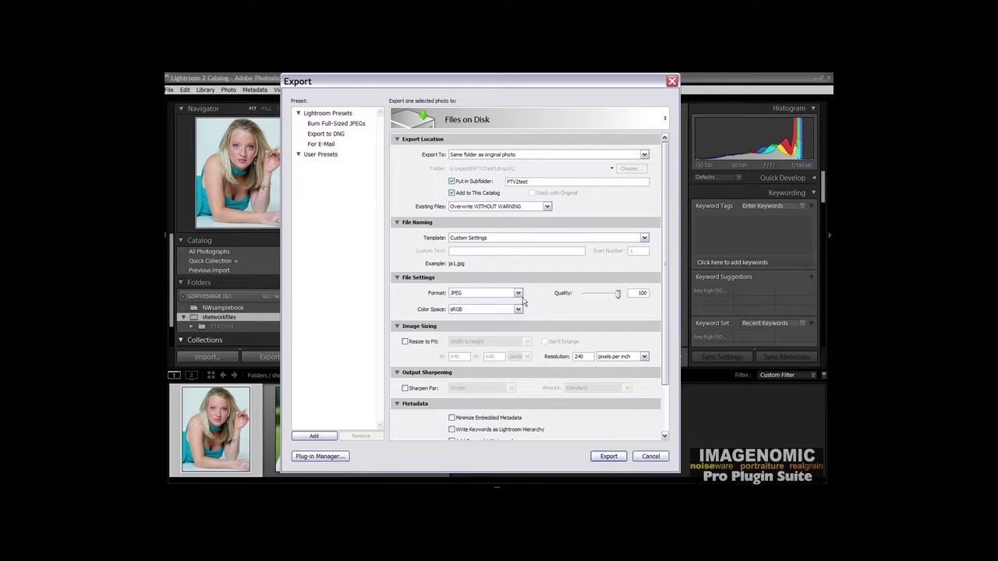
click(518, 294)
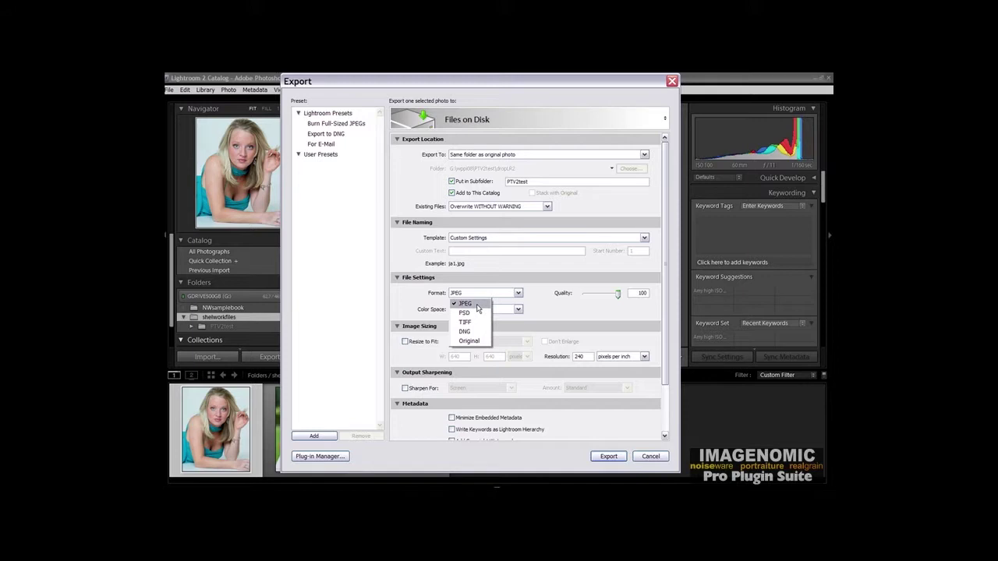
click(538, 295)
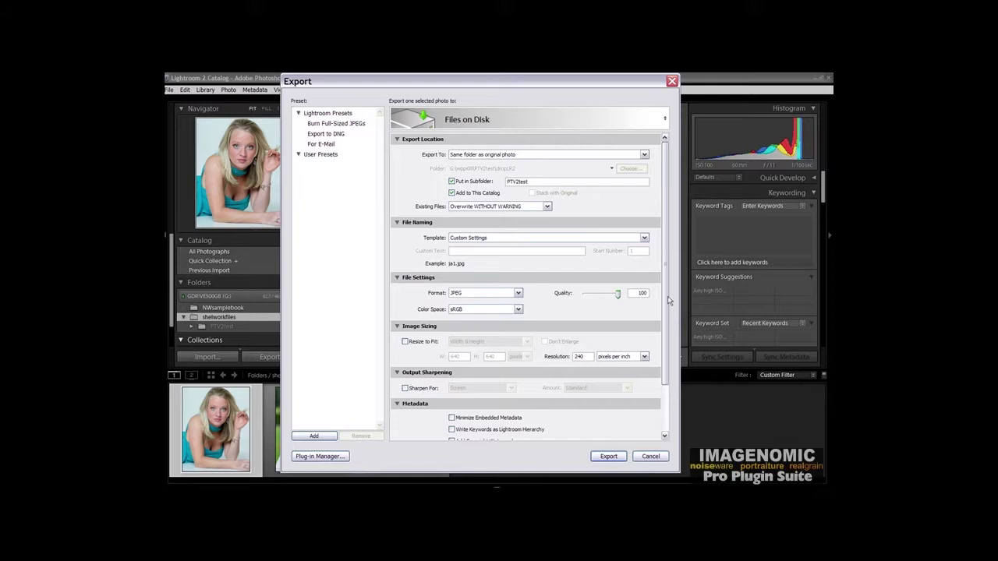
Step: Choose PTV2_EnhanceGlamourJPEG as the After Export action and start the export
drag(668, 300, 669, 354)
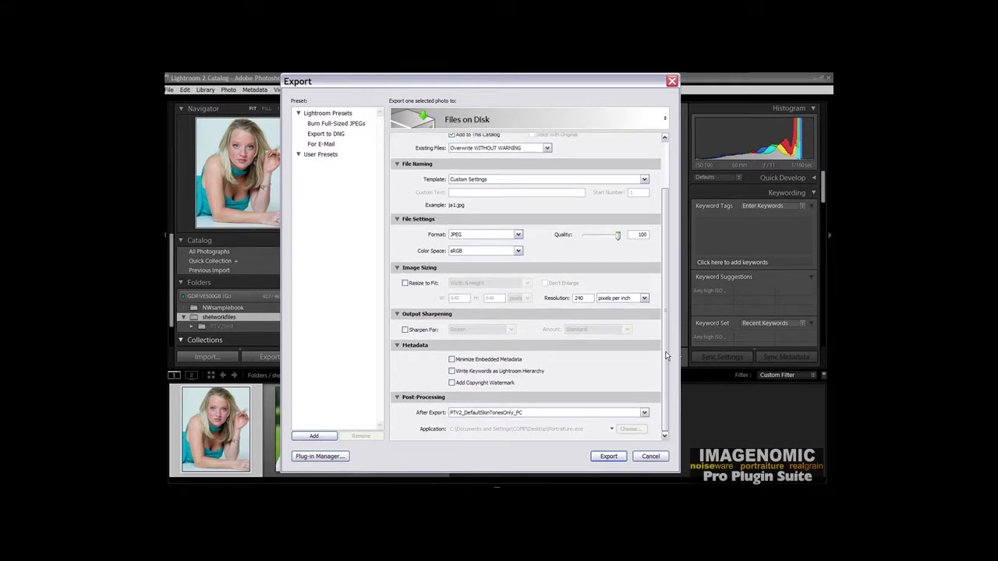
click(644, 413)
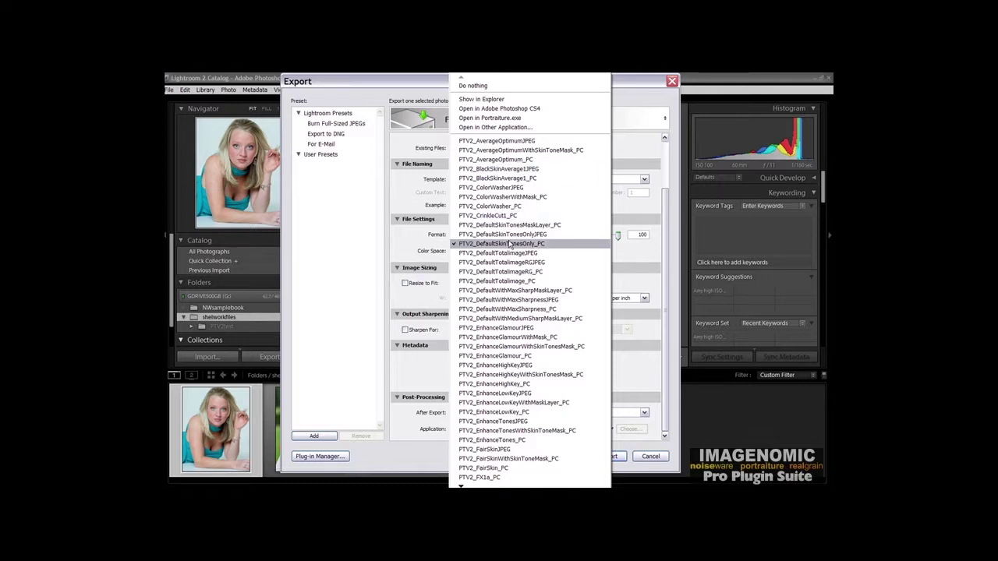
click(541, 329)
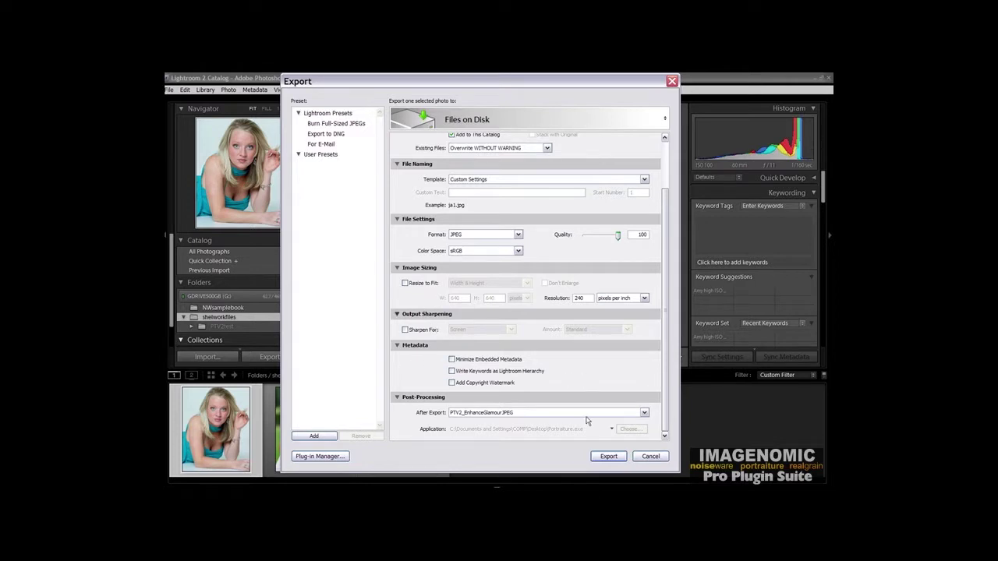
click(612, 459)
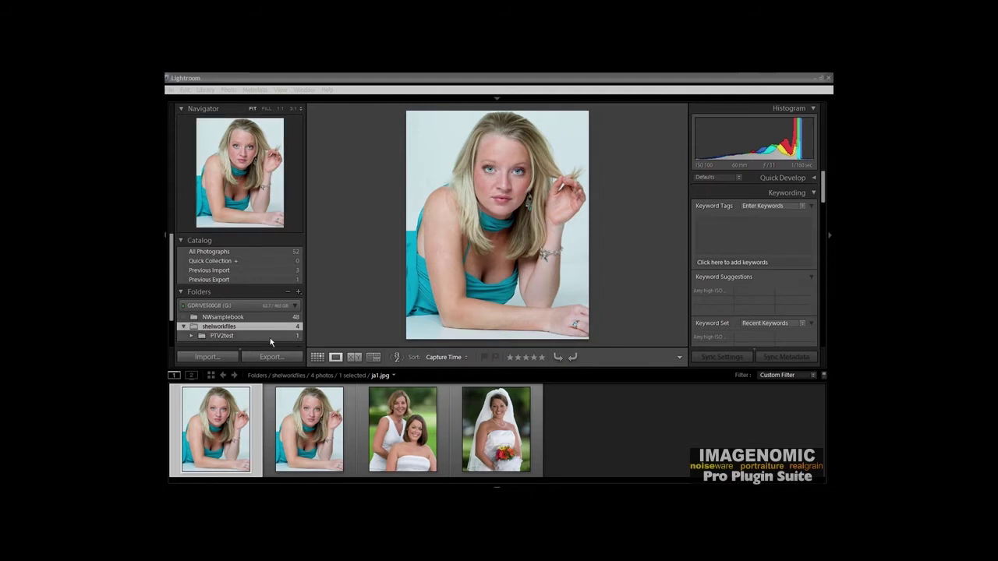
Step: View the retouched copy in PTV2test, then return to the shelworkfiles folder
click(270, 337)
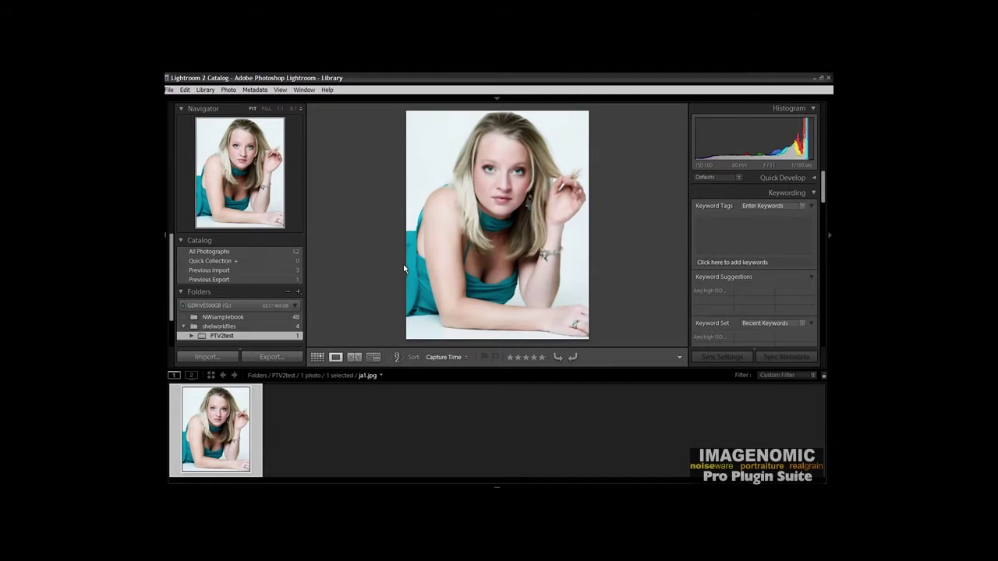
click(221, 326)
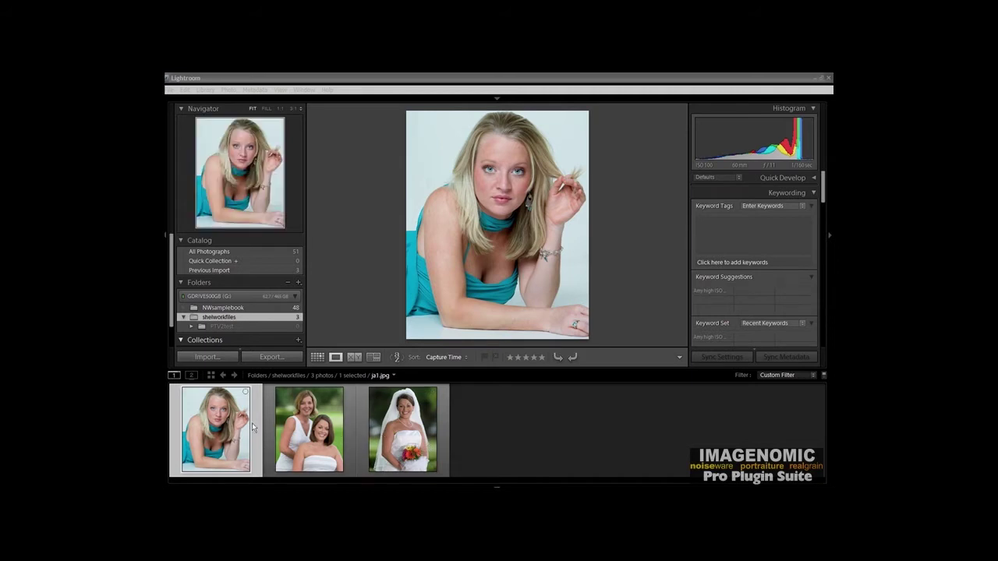
Step: Select all three shelworkfiles photos and run Export with Previous on them
key(ctrl+a)
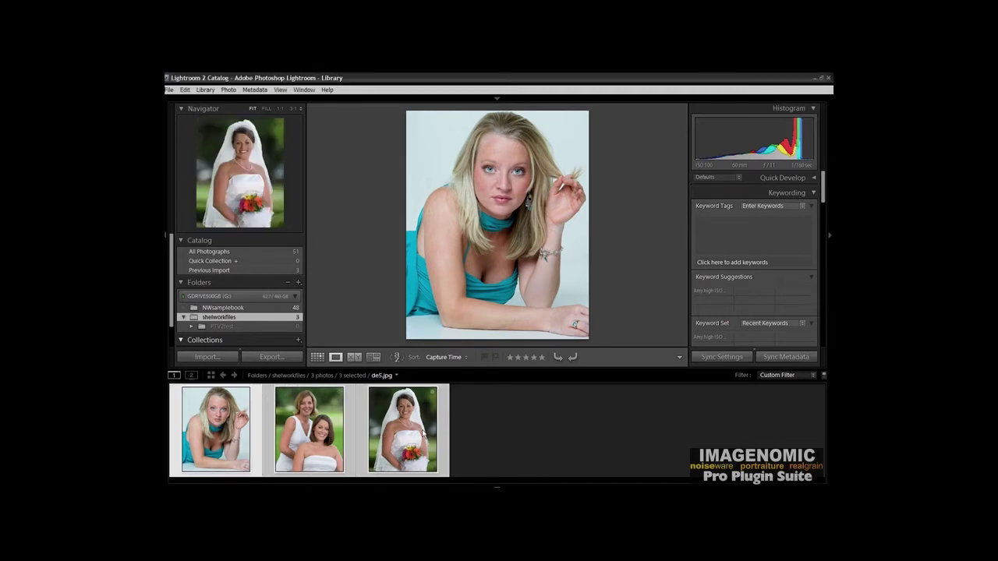
right_click(417, 419)
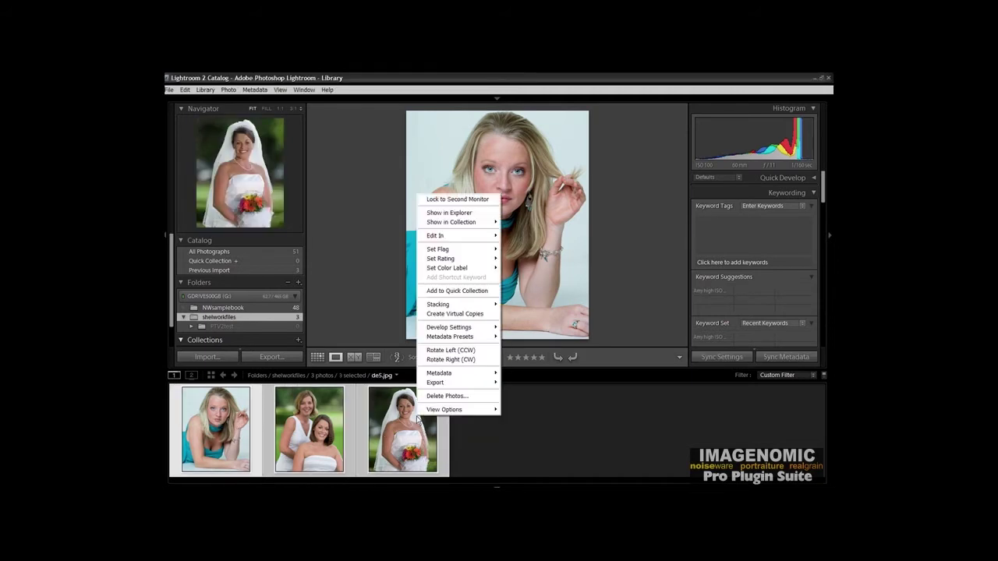
mouse_move(449, 390)
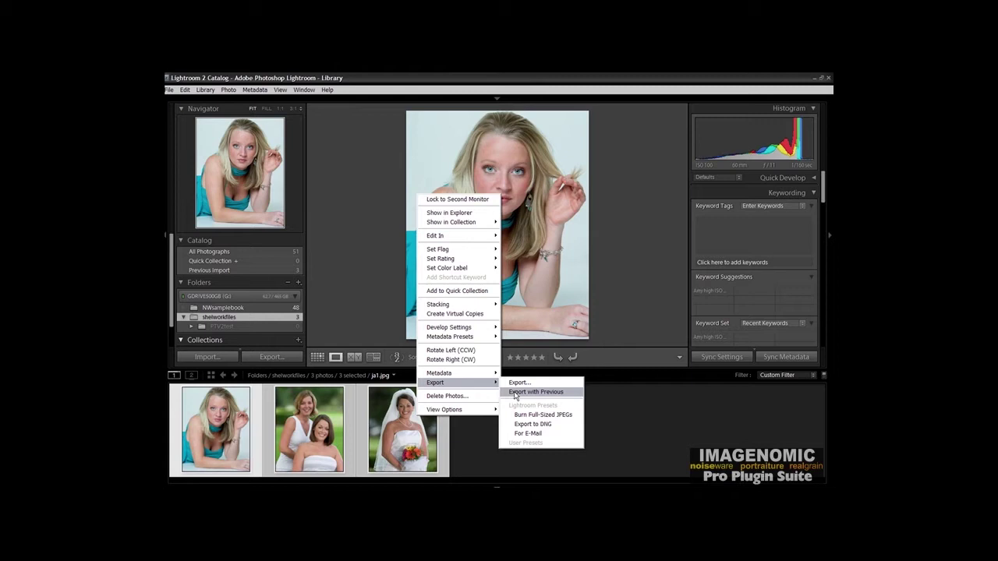
click(514, 393)
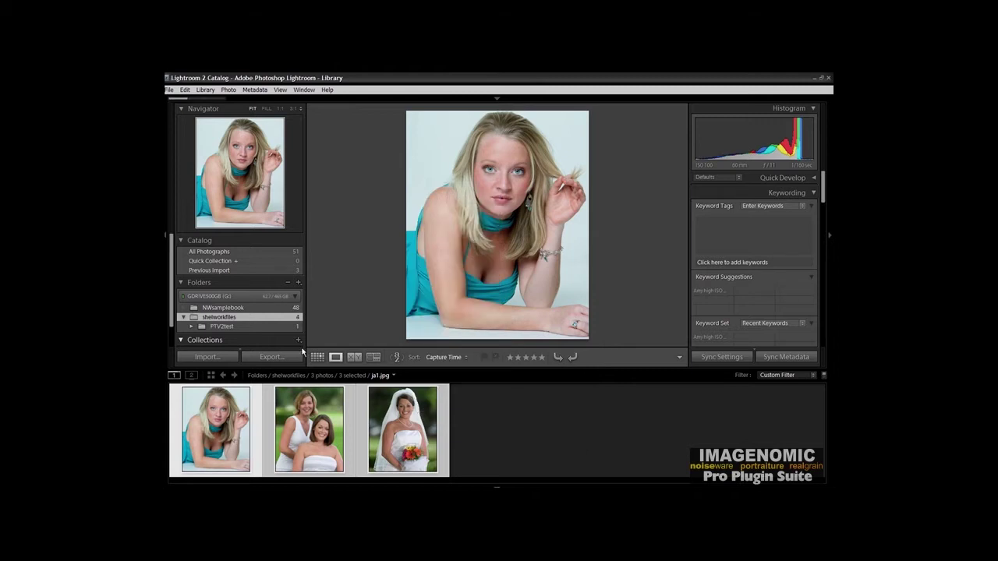
Step: Open the PTV2test folder and browse the three retouched portraits, finishing on the bride photo de5.jpg
click(277, 328)
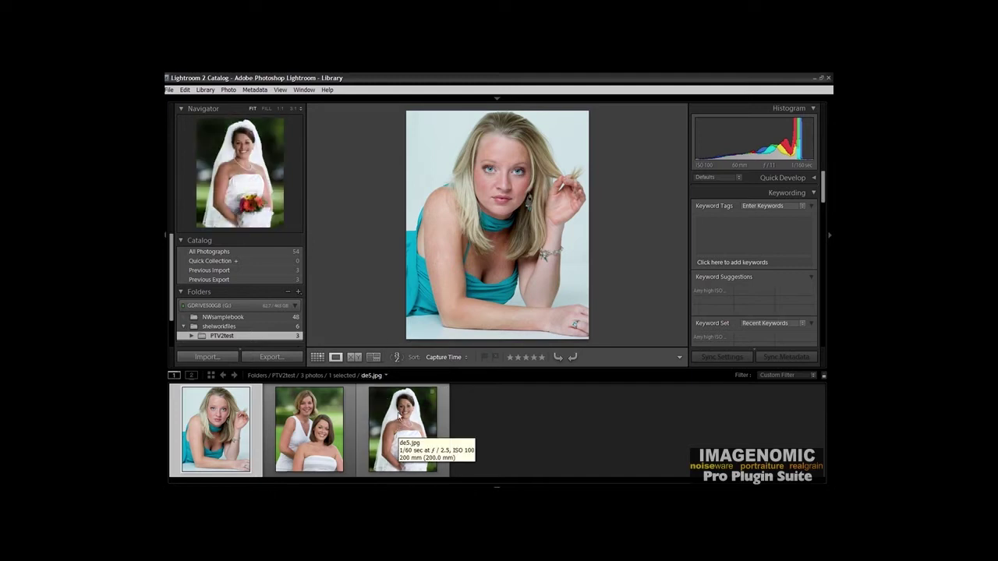
click(409, 415)
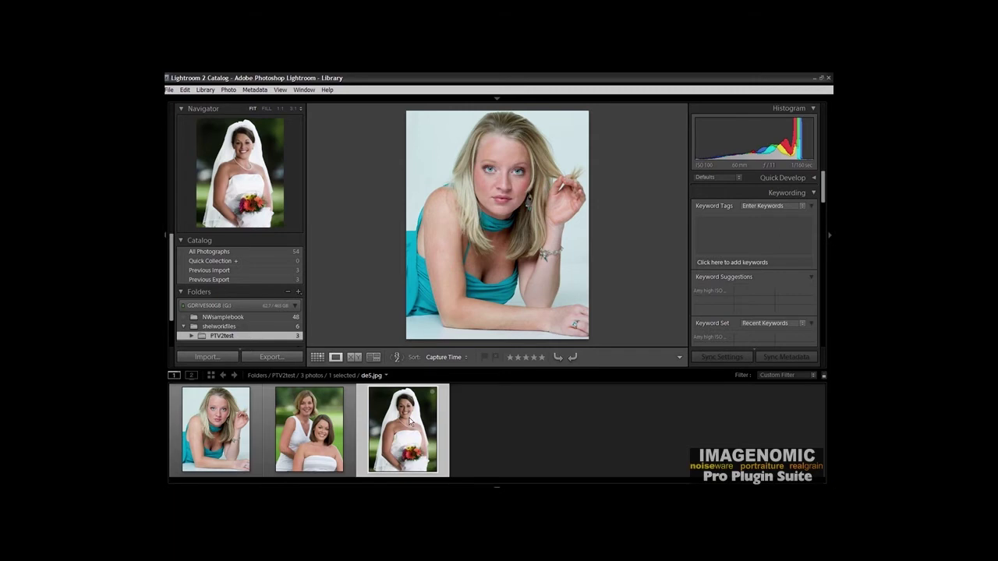
click(340, 440)
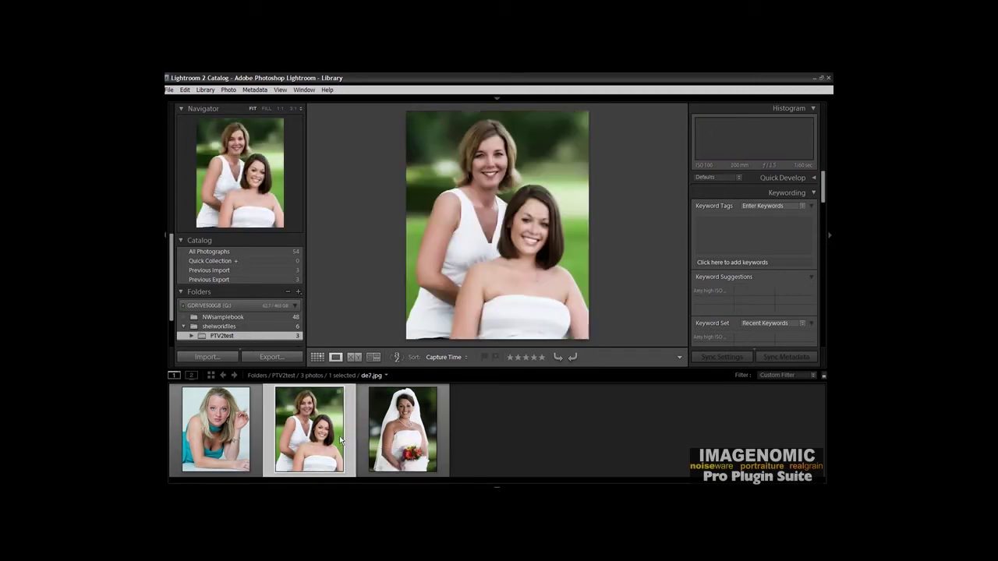
click(243, 432)
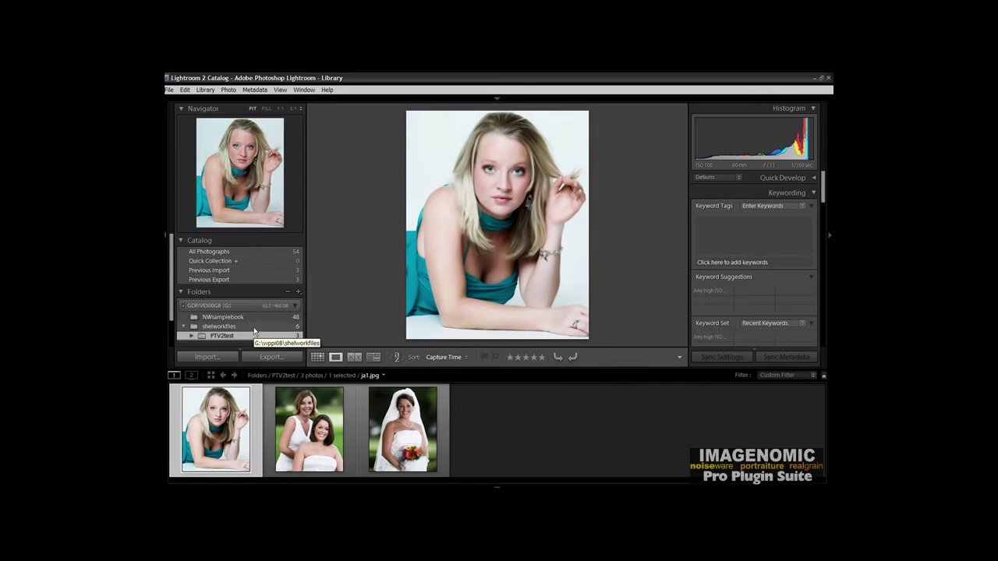
key(Right)
key(Right)
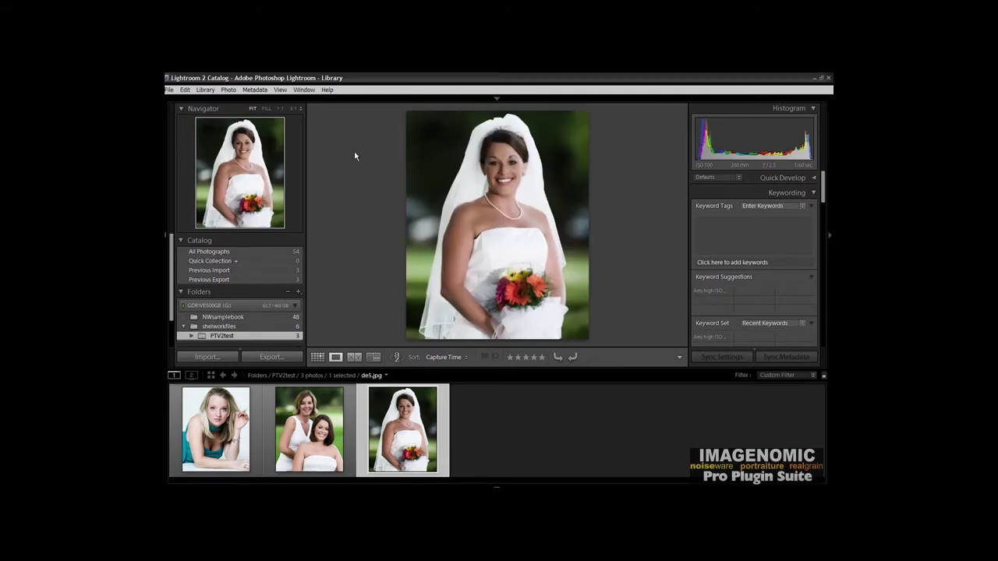
Step: Open Lightroom's Preferences dialog from the Edit menu
click(186, 90)
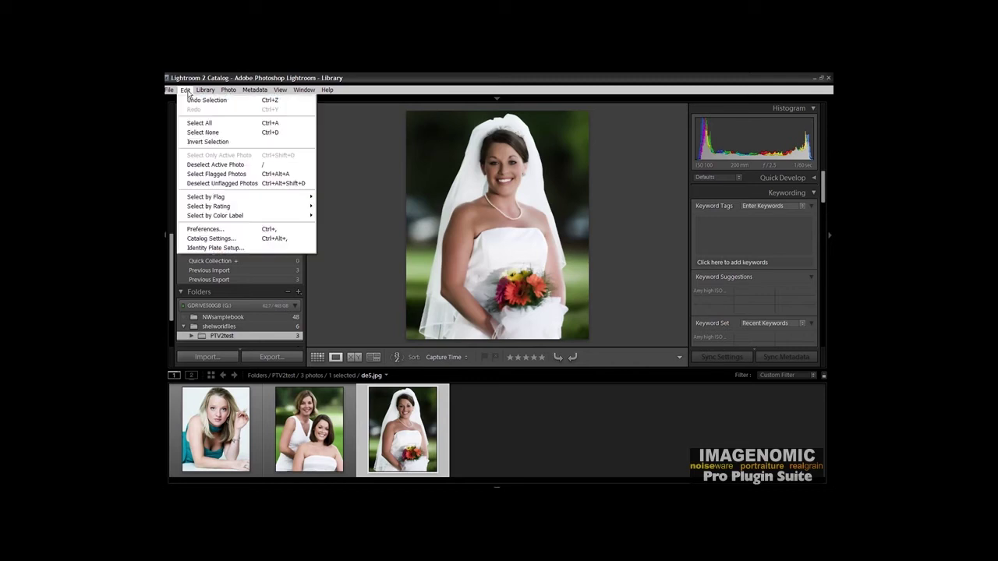
click(221, 231)
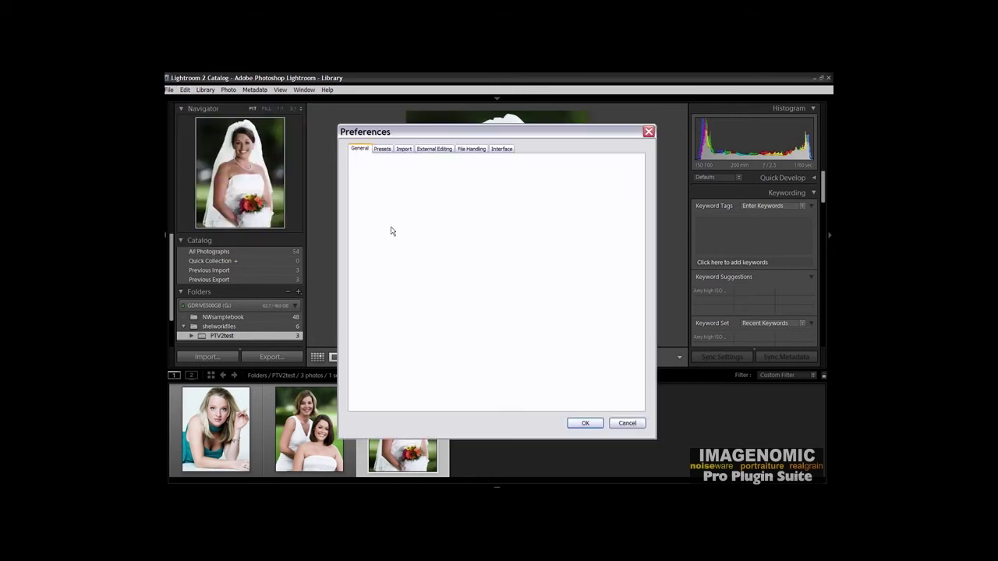